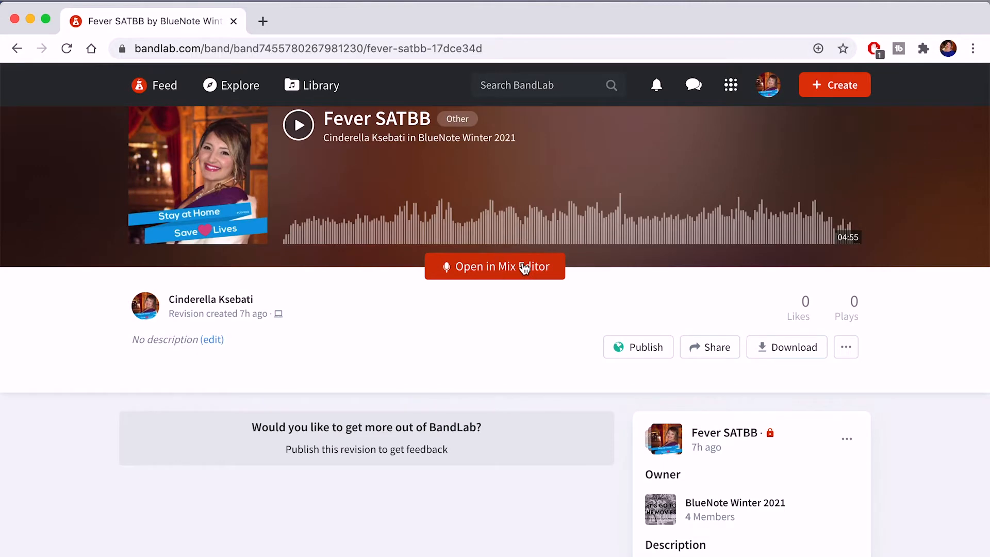
Step: Open the Fever SATBB project in the Mix Editor and look over its reference, click and voice-part tracks
left_click(523, 267)
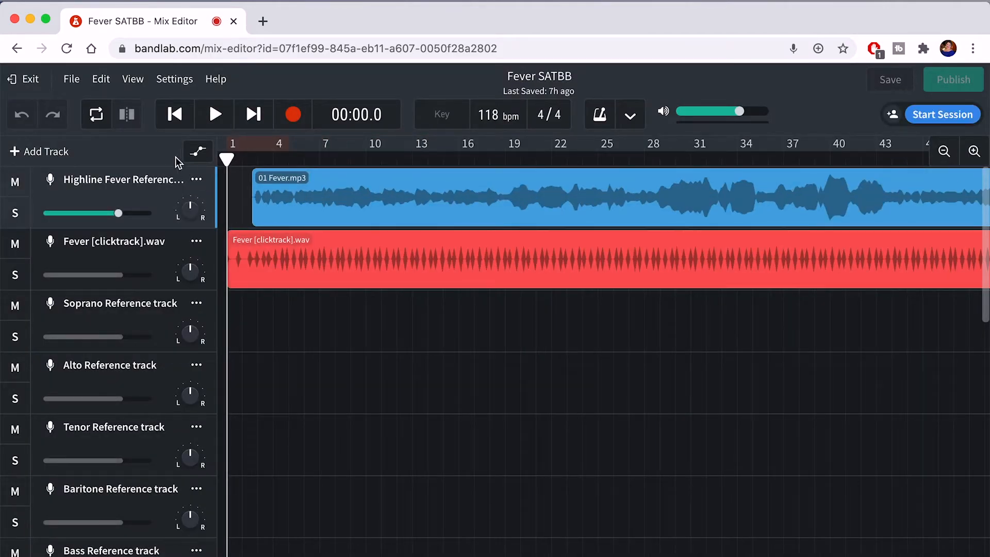
scroll(164, 492, "down", 6)
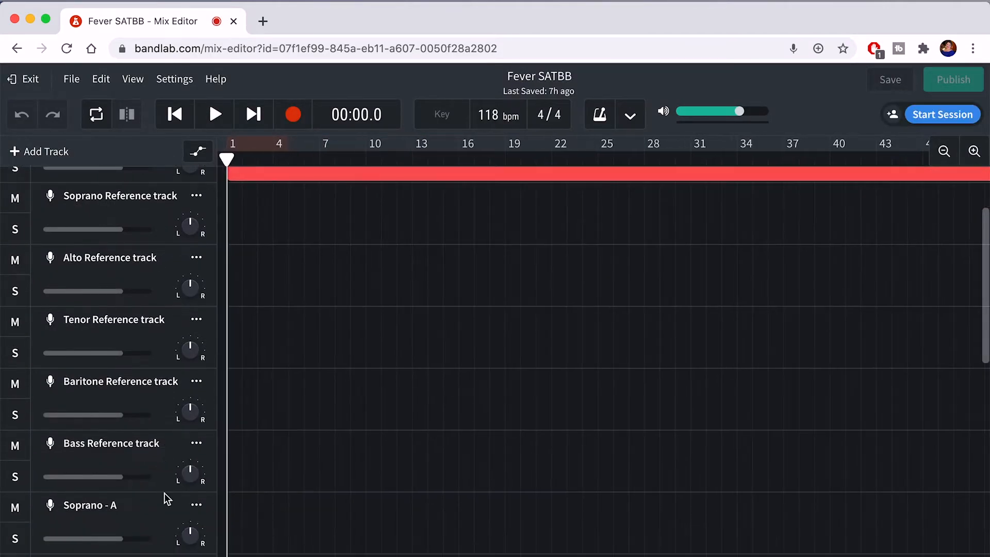
scroll(164, 493, "down", 4)
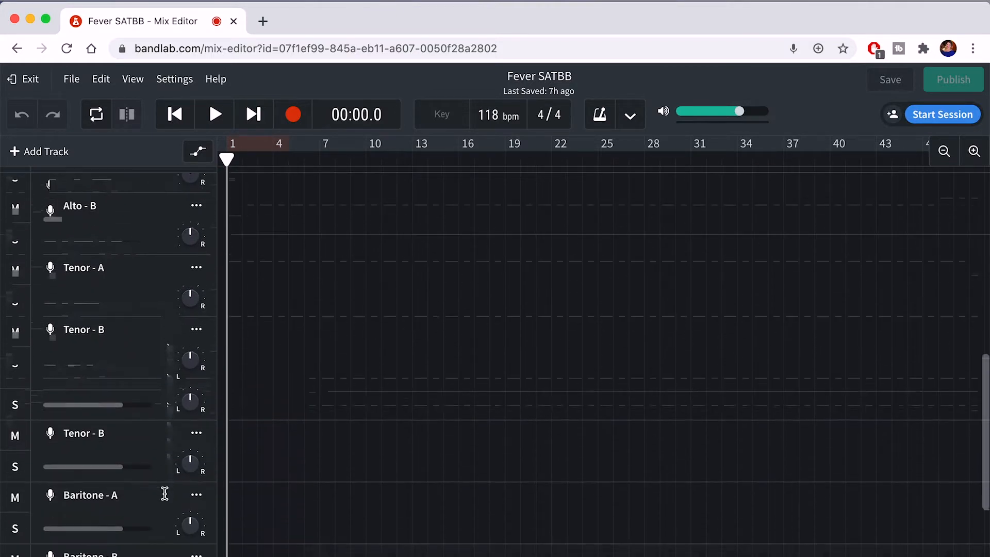
scroll(156, 520, "down", 2)
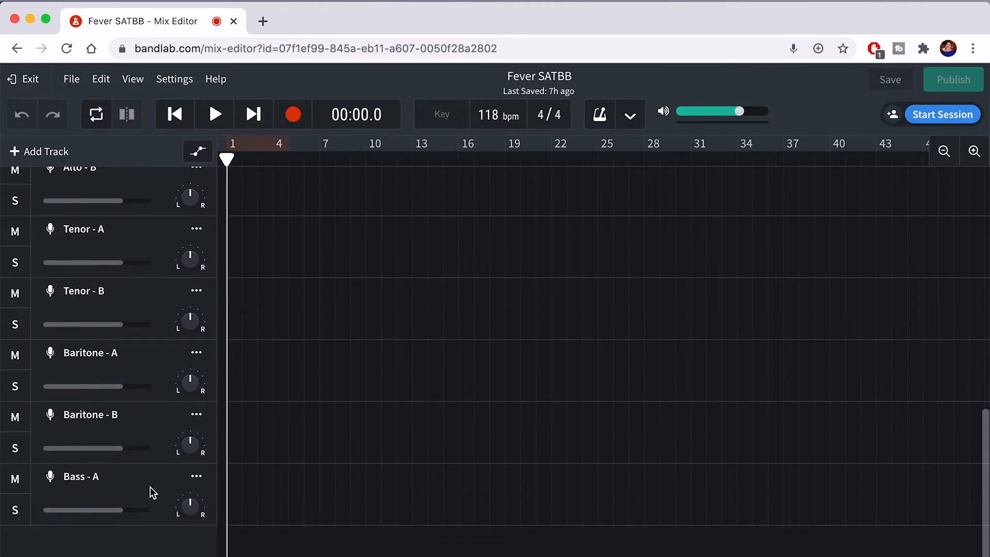
scroll(137, 450, "up", 12)
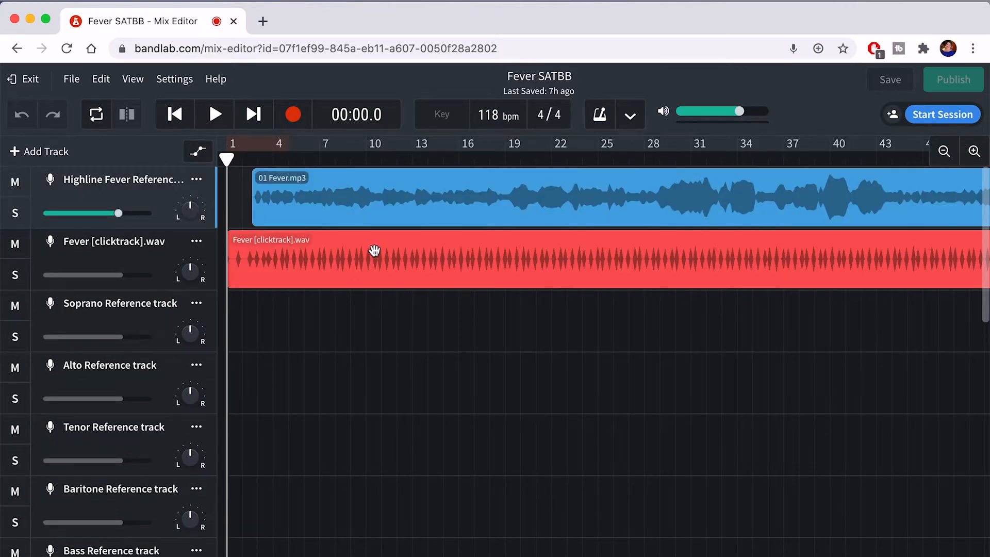
scroll(375, 251, "up", 3)
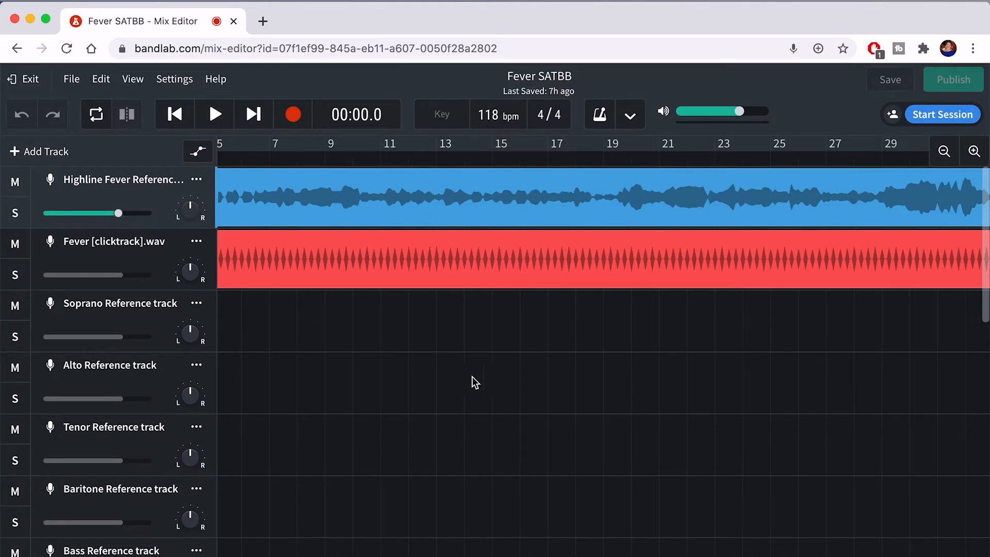
scroll(453, 379, "left", 5)
scroll(453, 379, "down", 2)
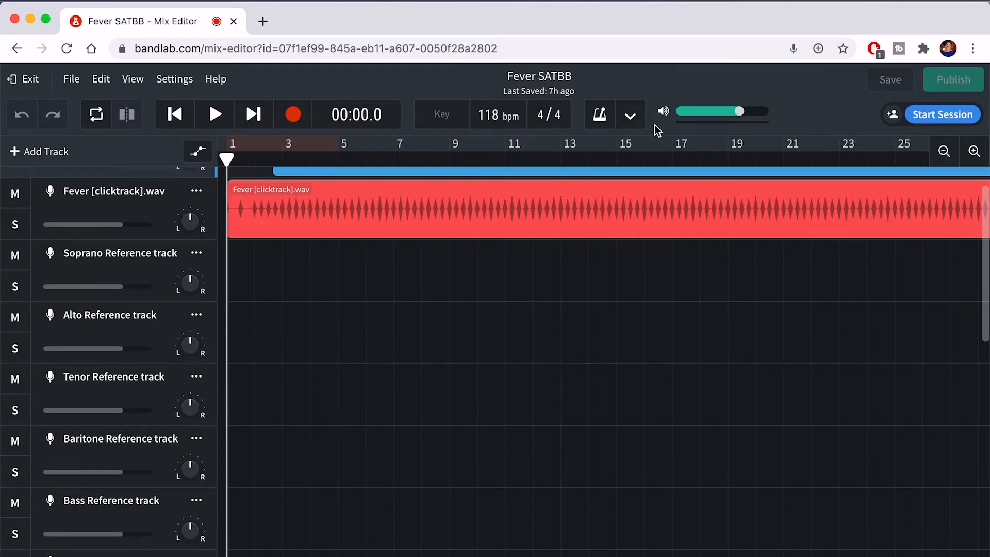
Step: Review the metronome settings and the available metronome sounds, keeping the sound on Default
left_click(631, 119)
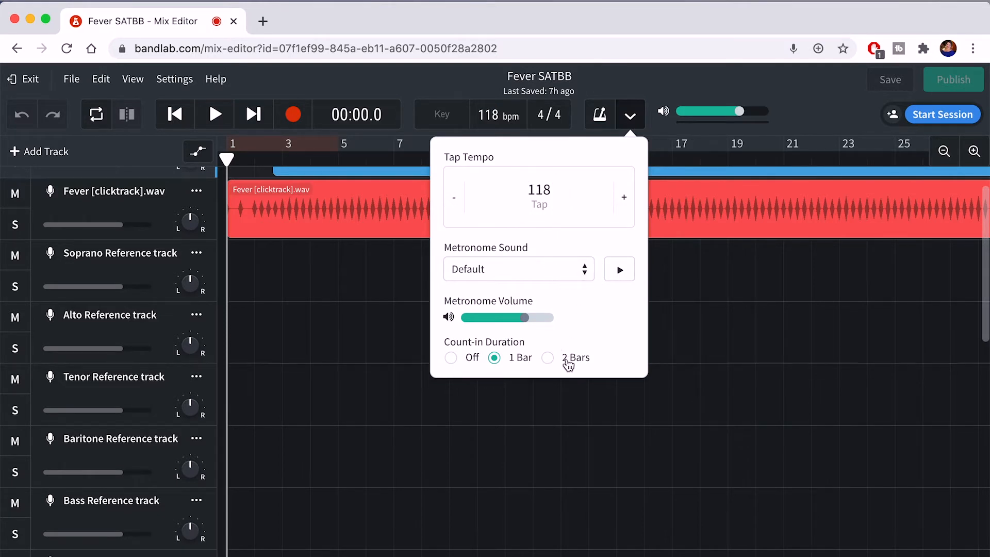
left_click(581, 274)
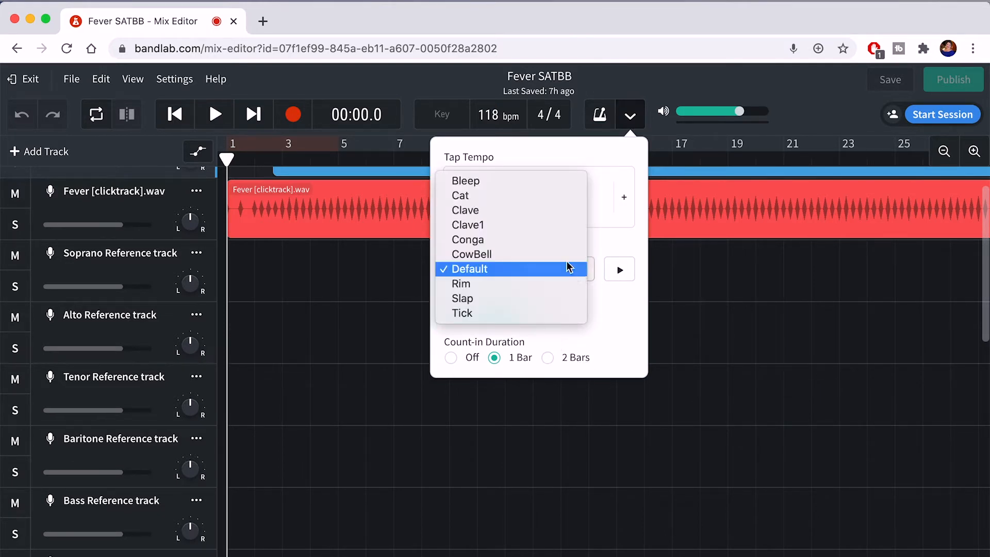
left_click(537, 273)
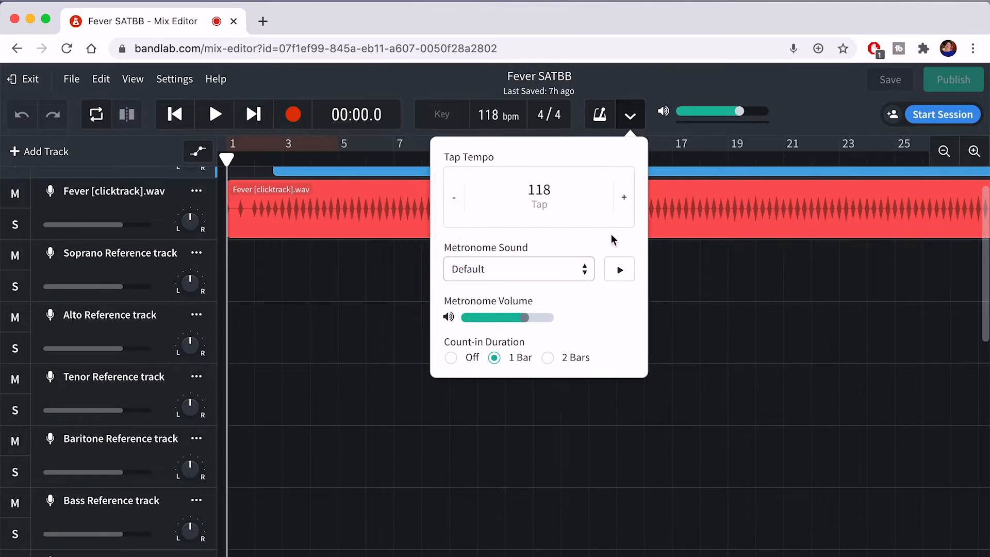
left_click(628, 119)
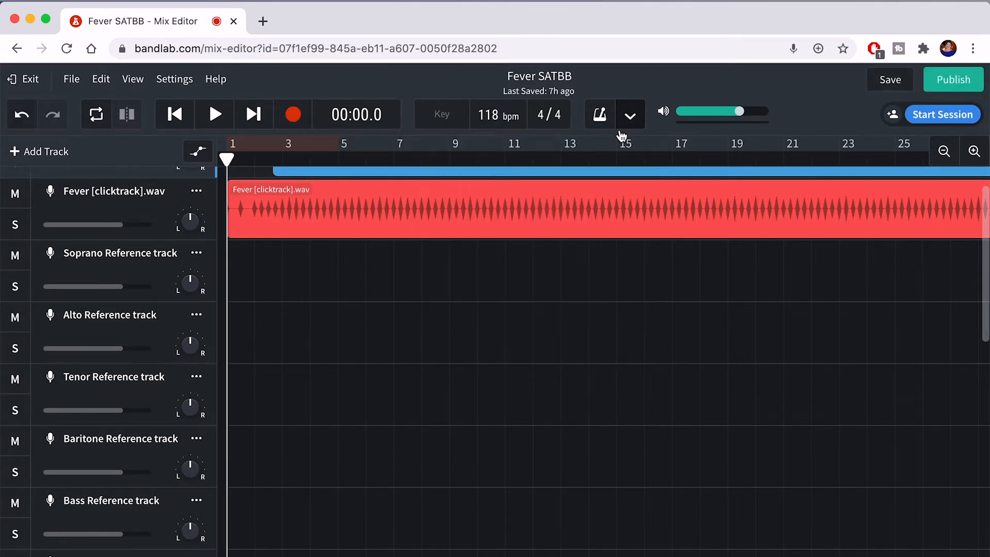
Step: Record a vocal take on the personally named Alto track starting at 02:45.9 and running past 03:10
scroll(472, 339, "down", 3)
scroll(472, 341, "down", 3)
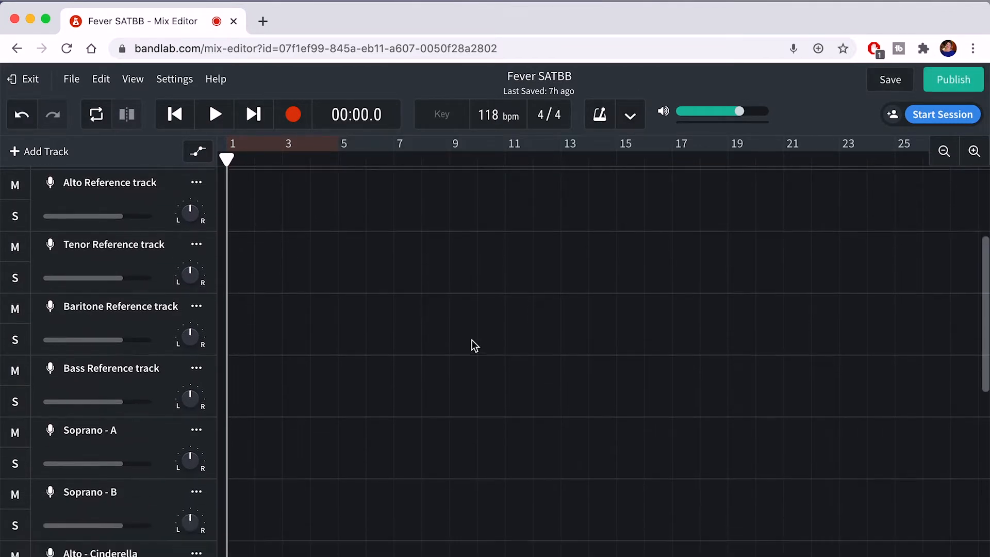
left_click(155, 452)
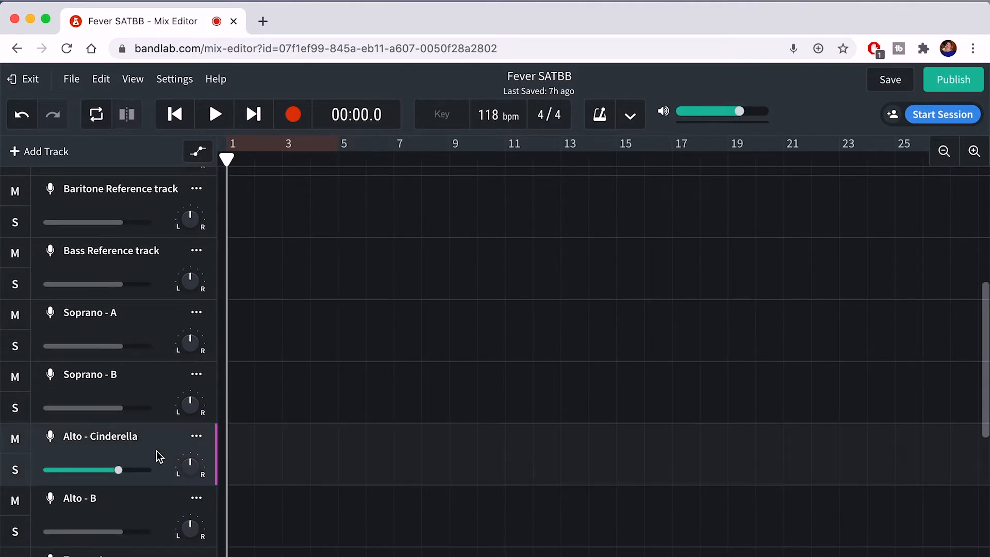
scroll(212, 411, "up", 2)
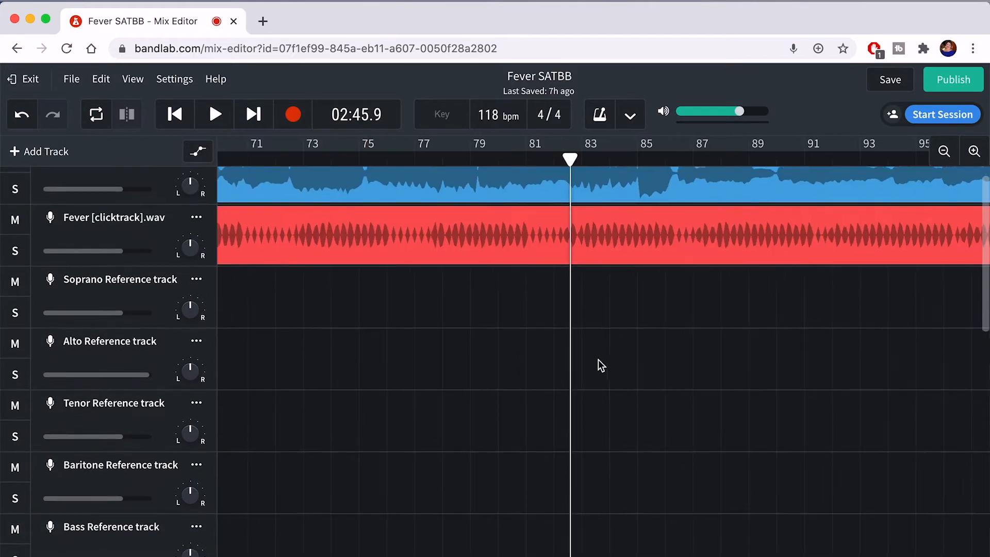
scroll(598, 359, "down", 10)
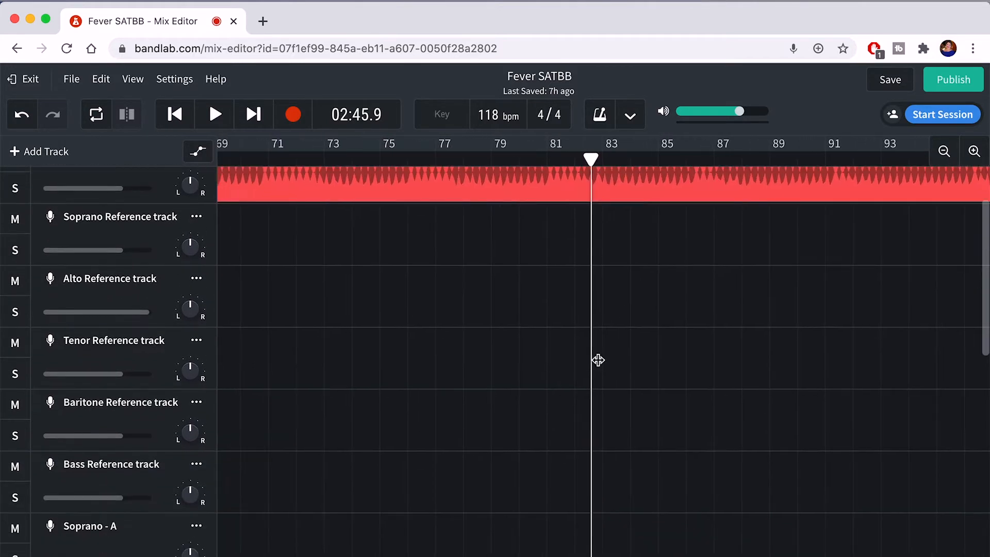
scroll(598, 360, "left", 3)
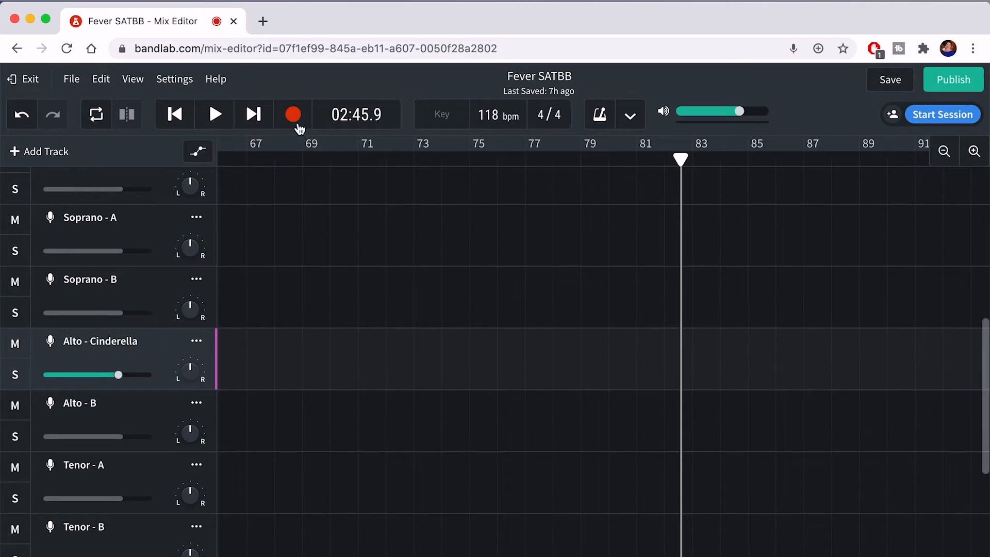
left_click(298, 126)
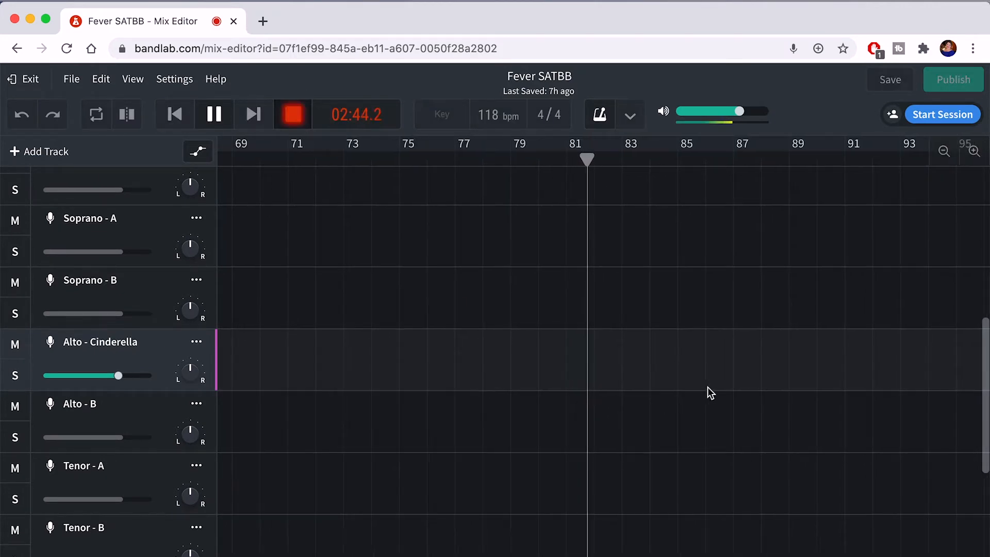
scroll(708, 387, "up", 3)
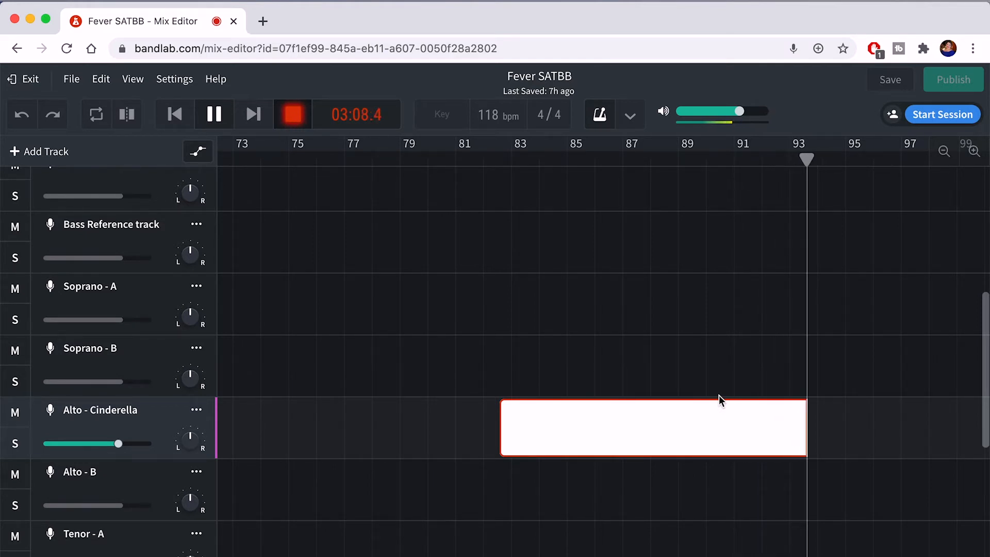
scroll(718, 395, "right", 1)
scroll(719, 395, "up", 1)
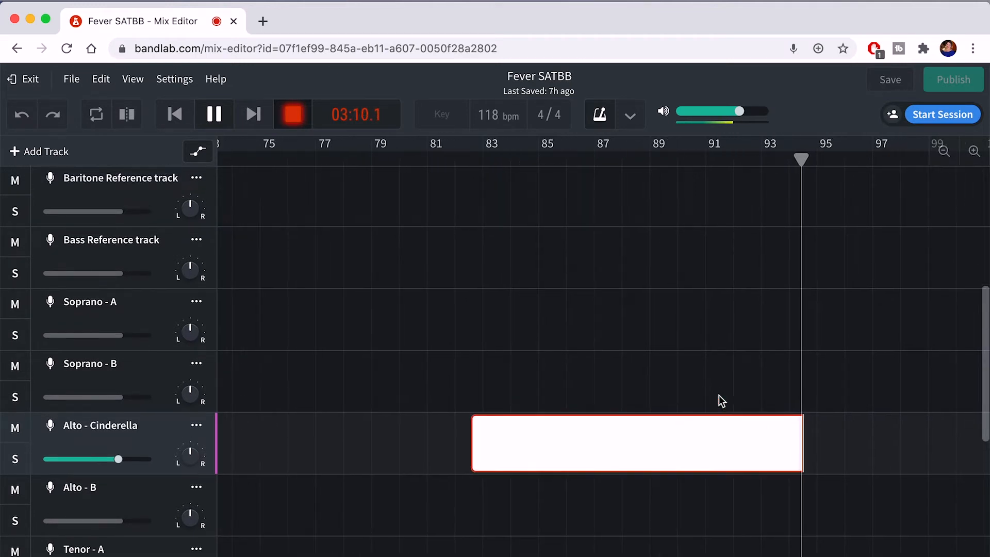
scroll(718, 395, "up", 1)
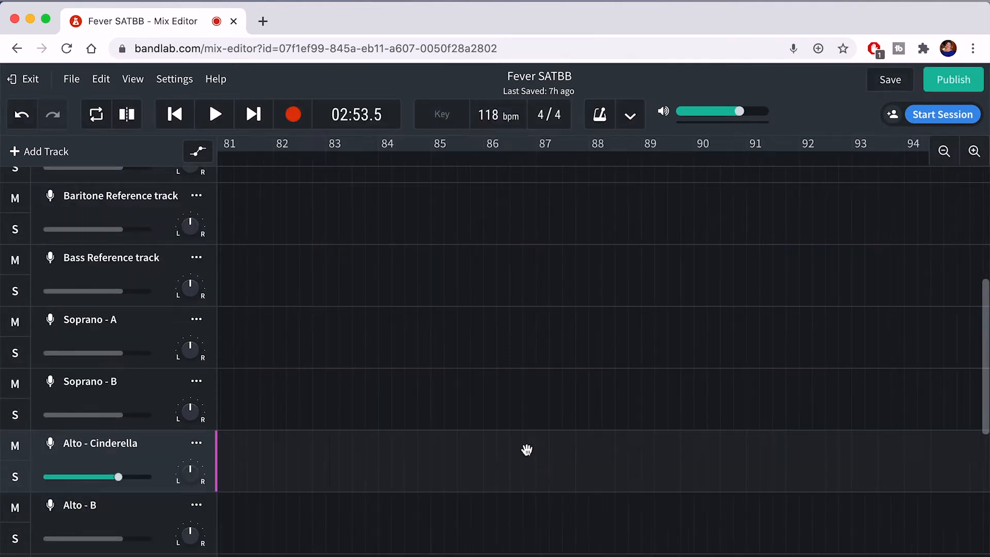
Step: Slice the recorded Alto region at 02:53.5 and again at 03:00.9
right_click(525, 468)
mouse_move(527, 471)
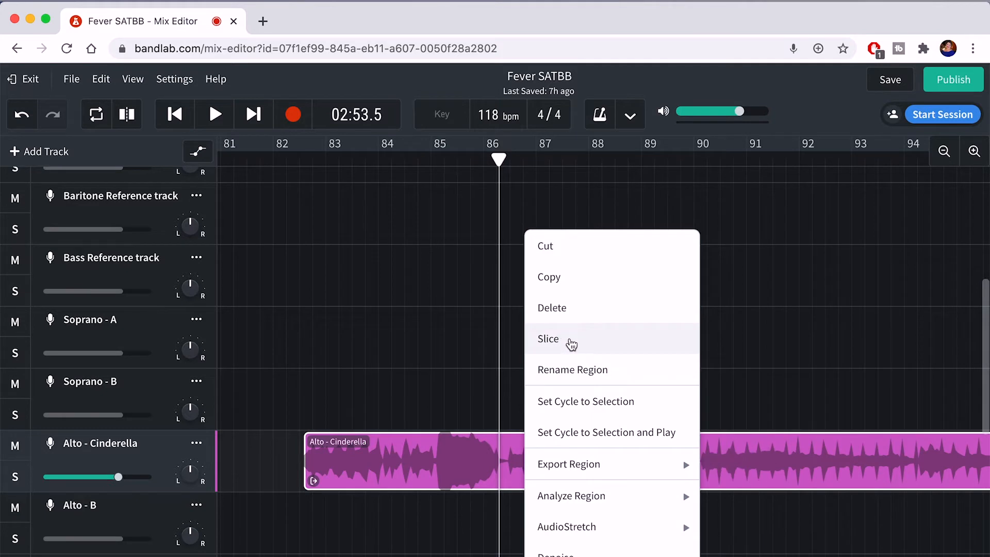
left_click(571, 345)
left_click(686, 155)
left_click(690, 478)
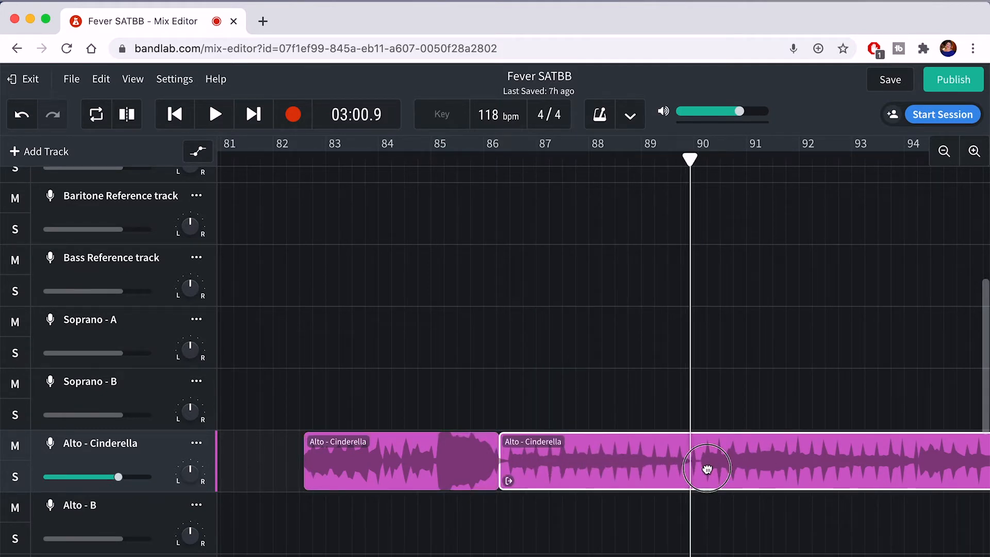
right_click(720, 462)
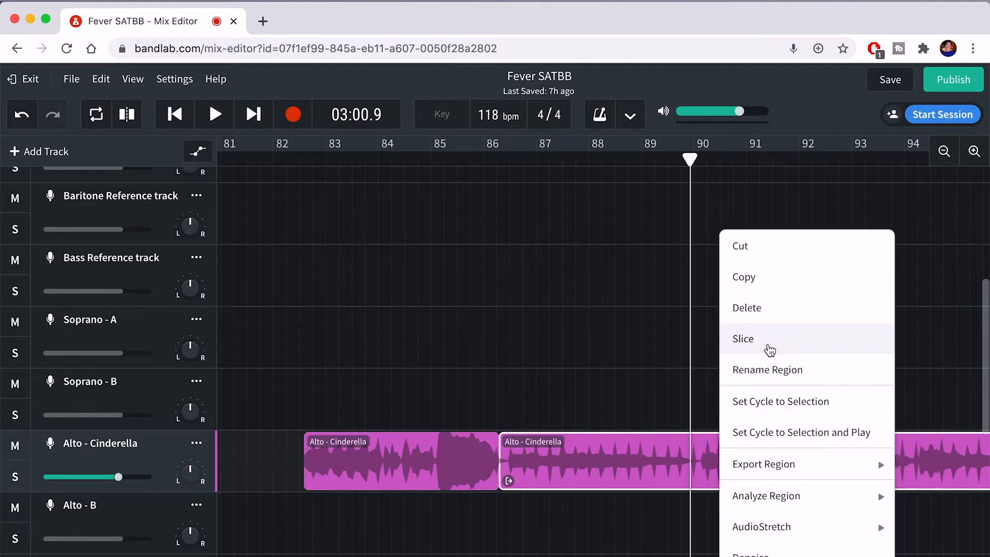
left_click(768, 348)
Step: Delete the middle slice of the Alto recording and place the playhead at the start of the gap, at 02:53.5
left_click(605, 459)
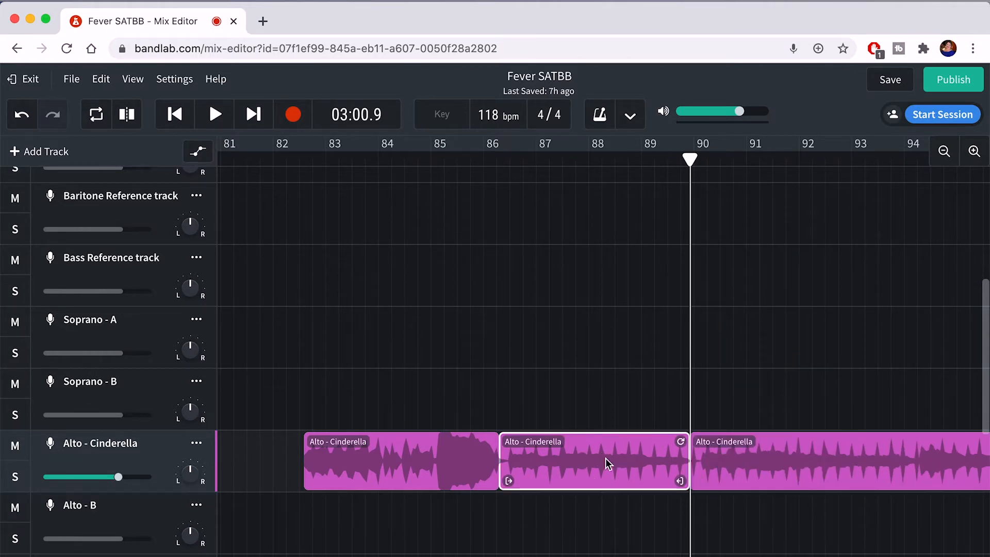
key("Delete")
left_click(503, 159)
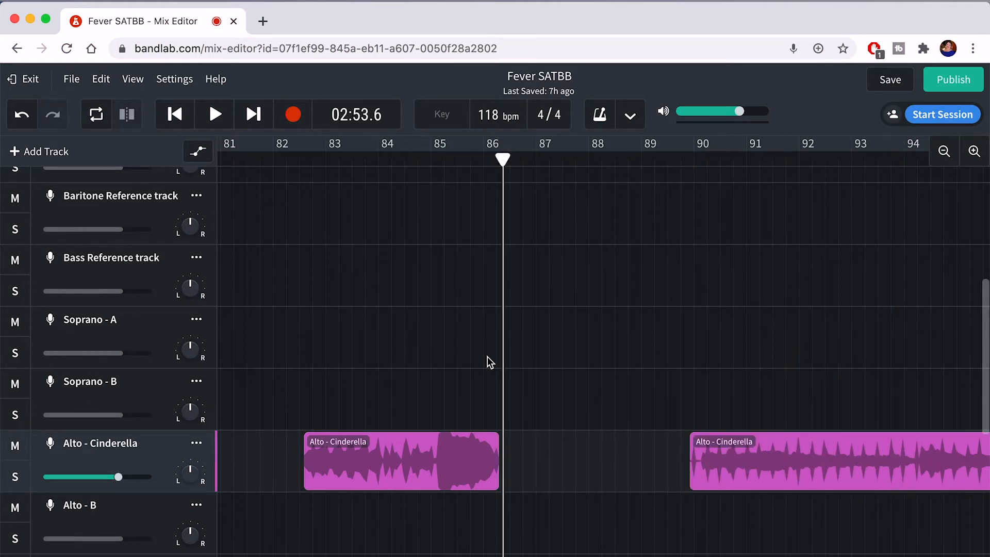
scroll(497, 297, "up", 3)
left_click_drag(504, 154, 500, 155)
Step: Set the cycle region to span the gap between the two Alto regions and start recording a replacement take there
left_click_drag(629, 146, 499, 148)
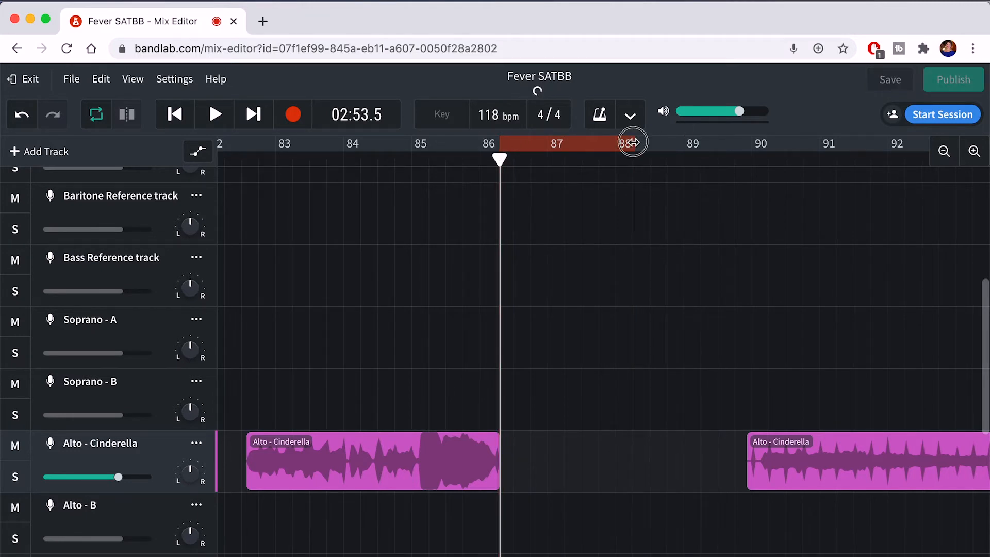
left_click_drag(723, 147, 744, 145)
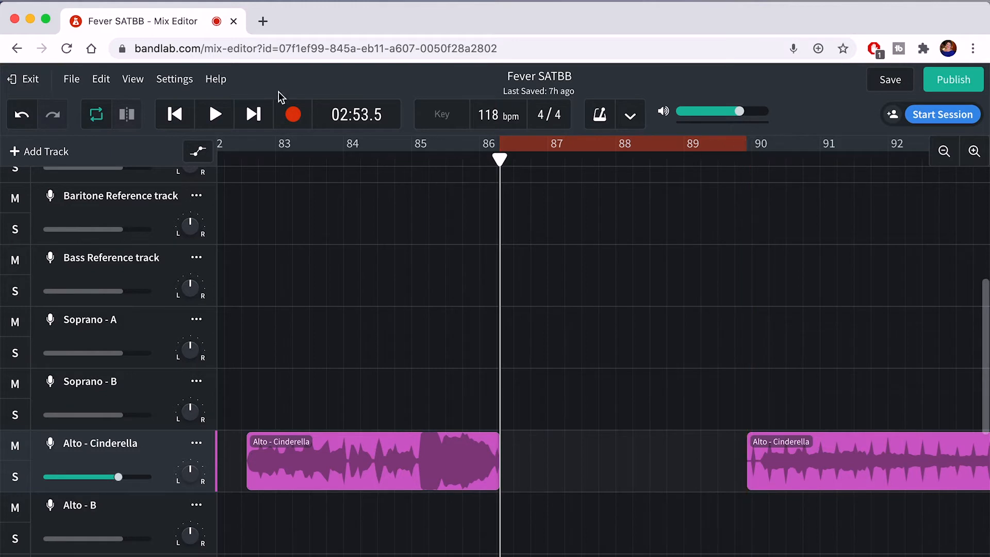
left_click(216, 115)
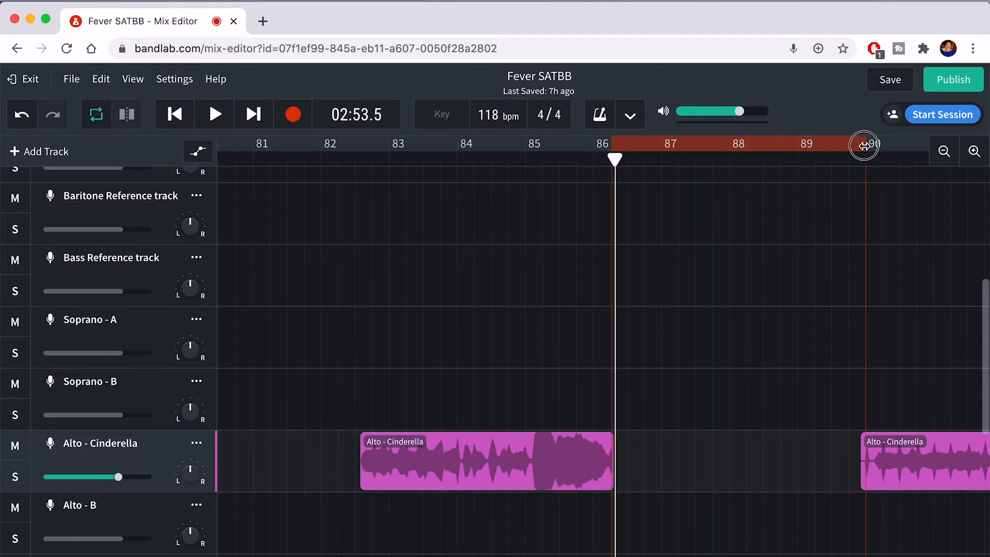
left_click_drag(864, 145, 860, 146)
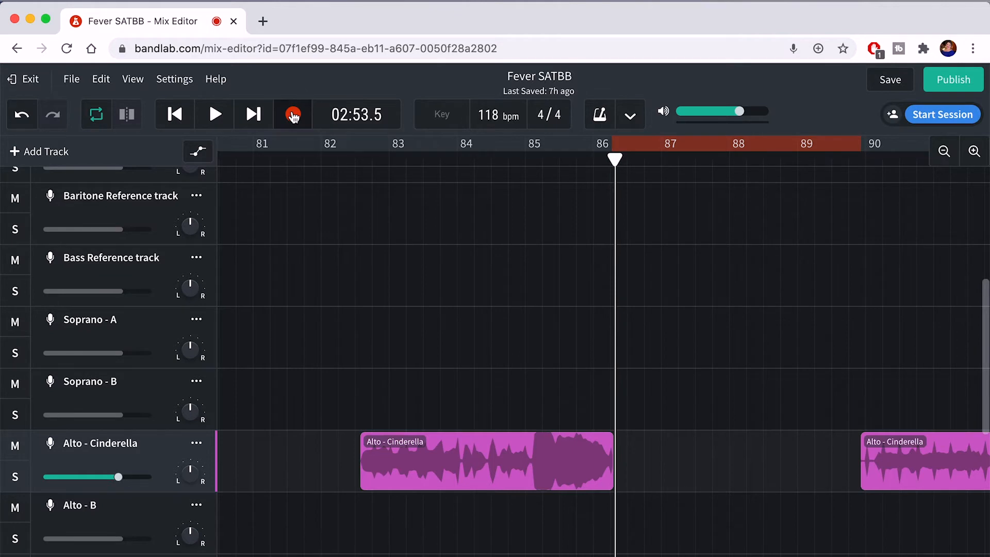
left_click(294, 116)
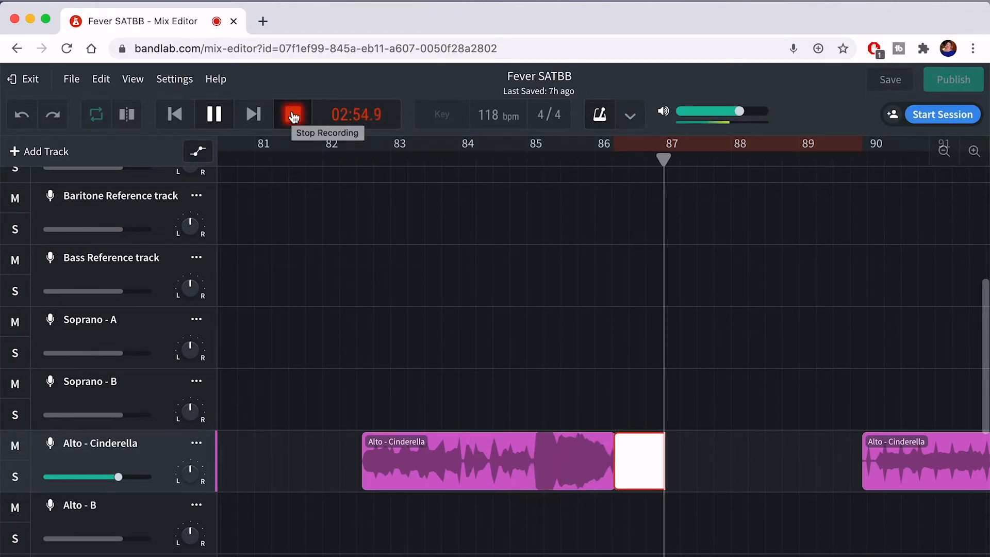
Step: Switch to the But Not For Me - SATB with Trio project and look over its tracks down to Drums
left_click(507, 298)
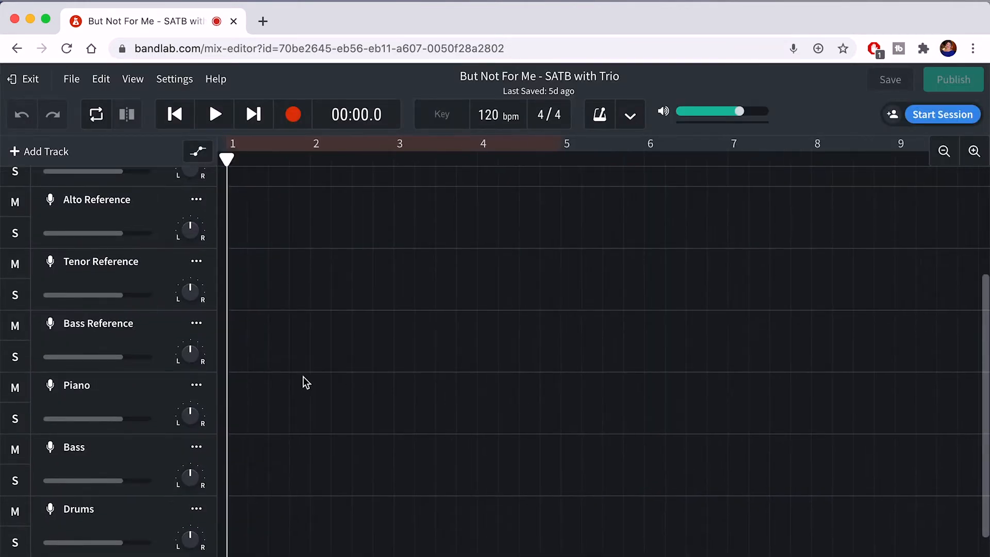
scroll(303, 382, "down", 5)
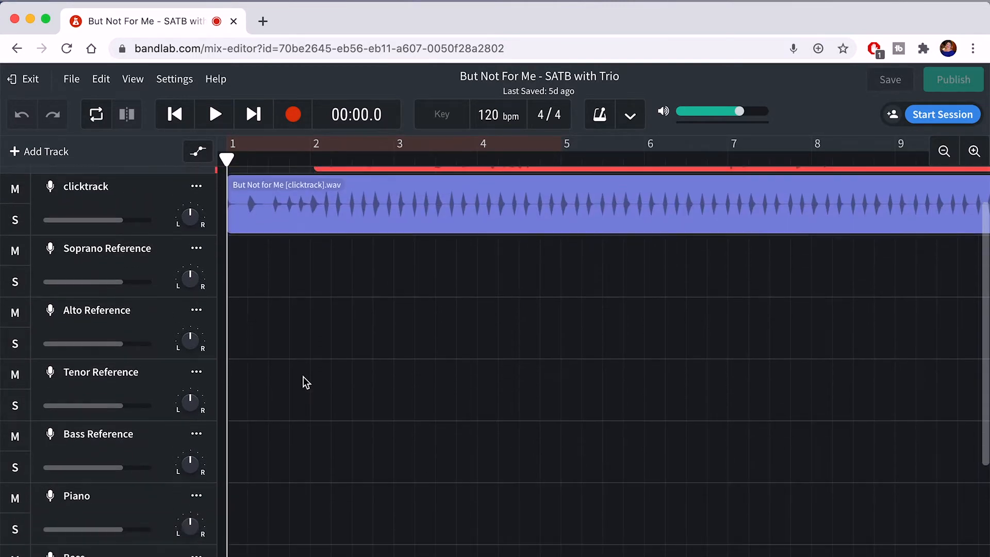
scroll(303, 382, "down", 3)
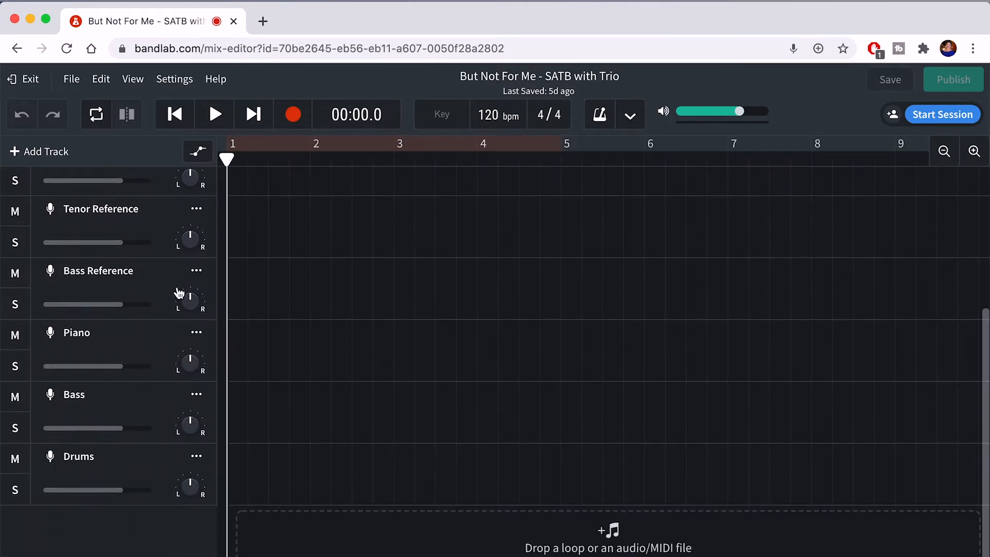
Step: Adjust the Piano track's volume, lower the Bass track to about a fifth, and raise the Drums track to near maximum
left_click_drag(126, 370, 149, 369)
left_click_drag(120, 429, 63, 433)
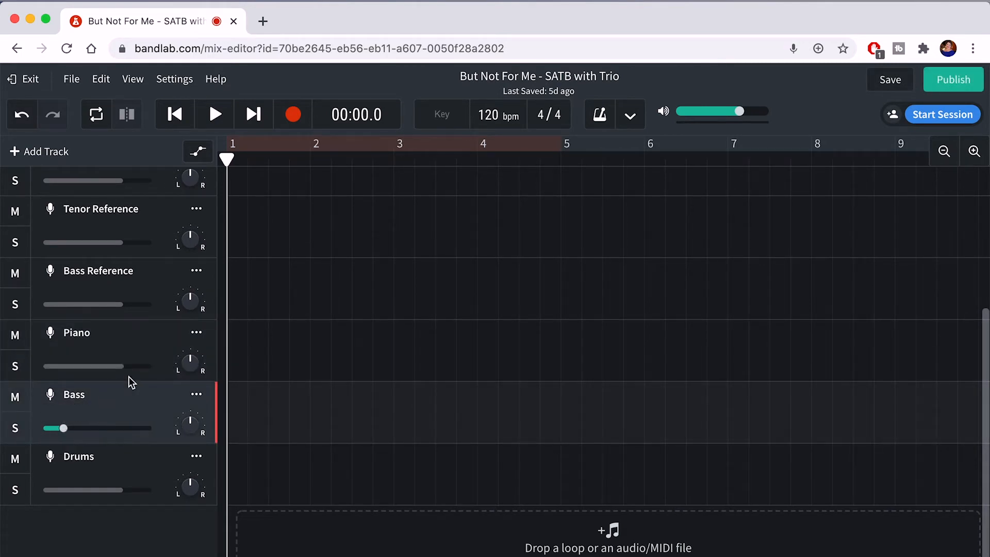
left_click_drag(119, 488, 122, 490)
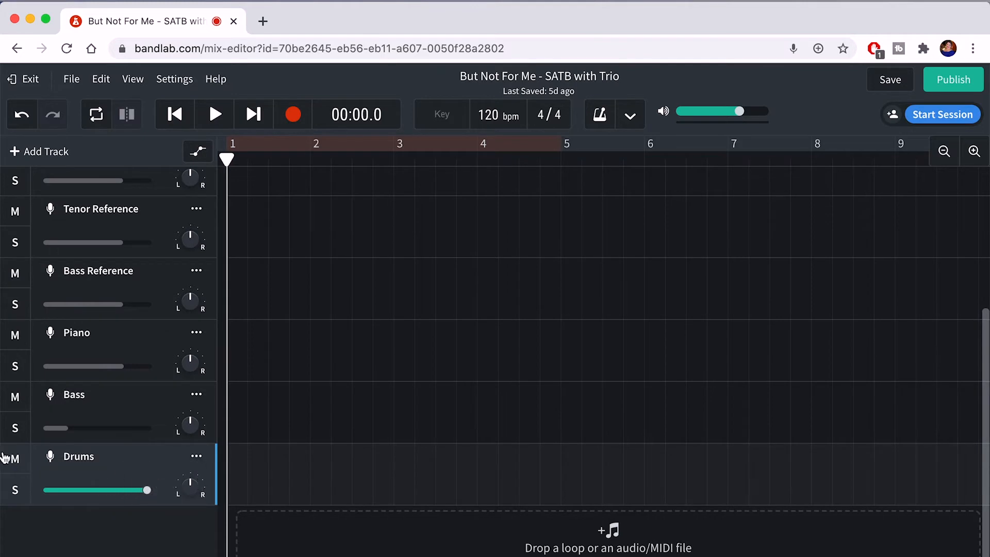
Step: Solo the Drums track to audition it briefly from the start, return the playhead to the start, and clear the solo
left_click(15, 490)
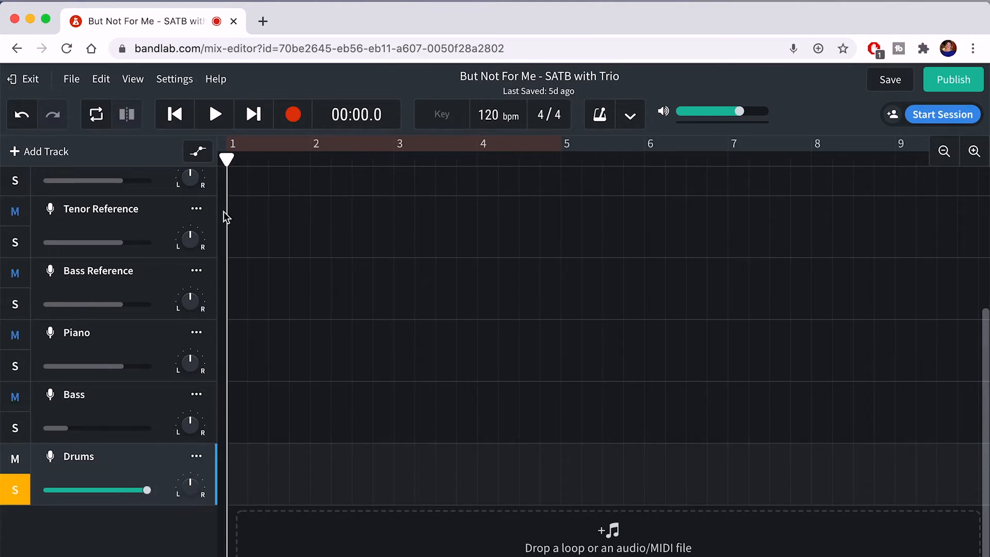
left_click(217, 116)
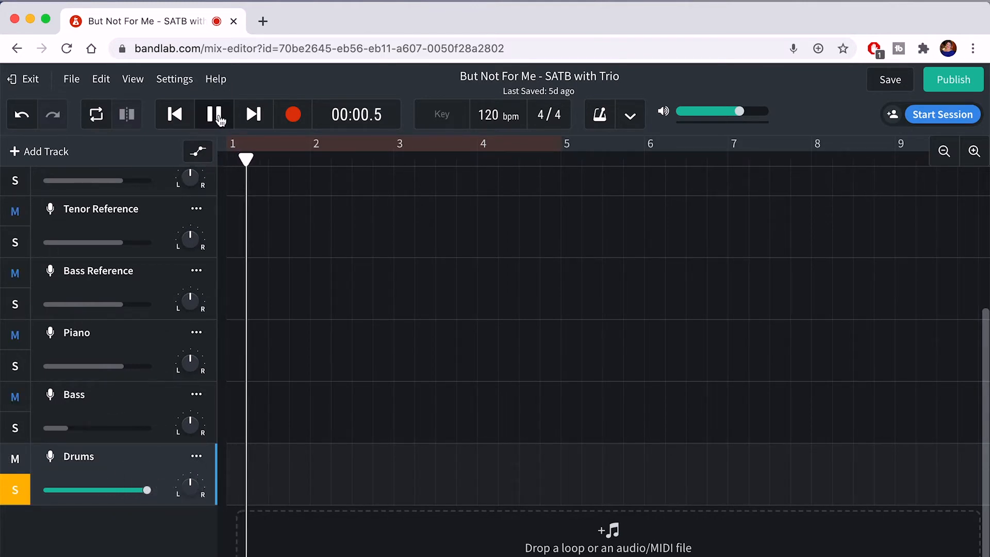
left_click(216, 116)
left_click_drag(296, 158, 221, 161)
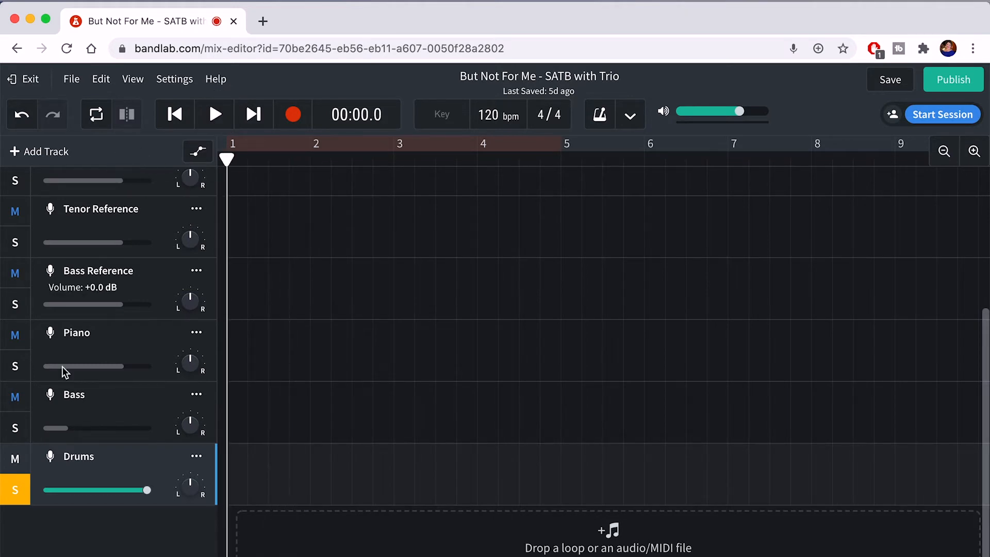
left_click(18, 495)
Step: Mute the Alto Reference and Tenor Reference tracks
scroll(167, 389, "up", 5)
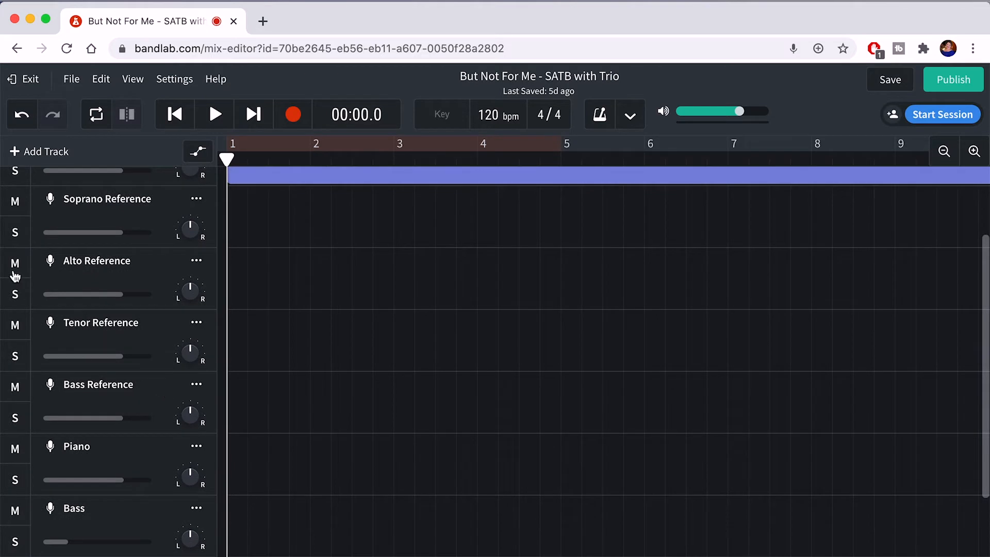
left_click(14, 264)
left_click(19, 323)
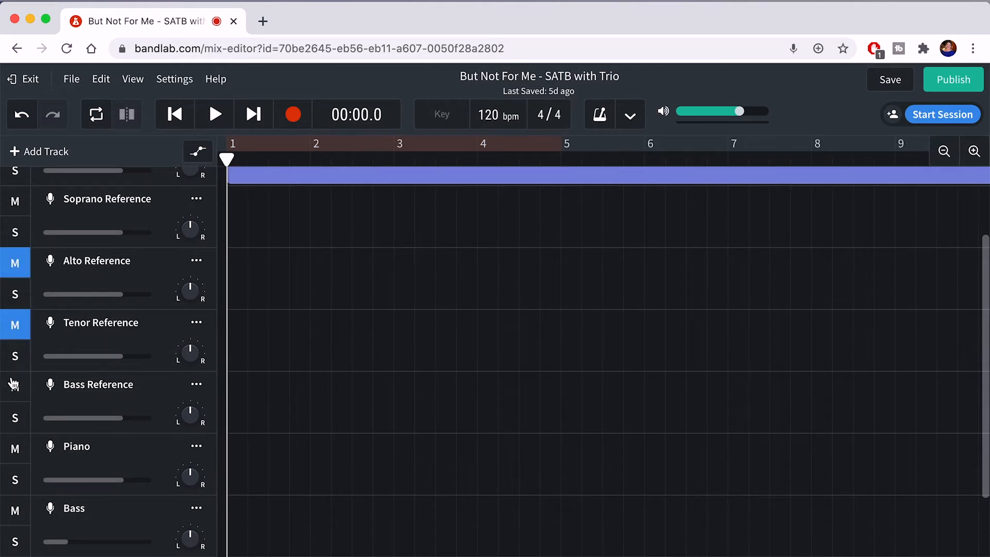
scroll(27, 287, "up", 1)
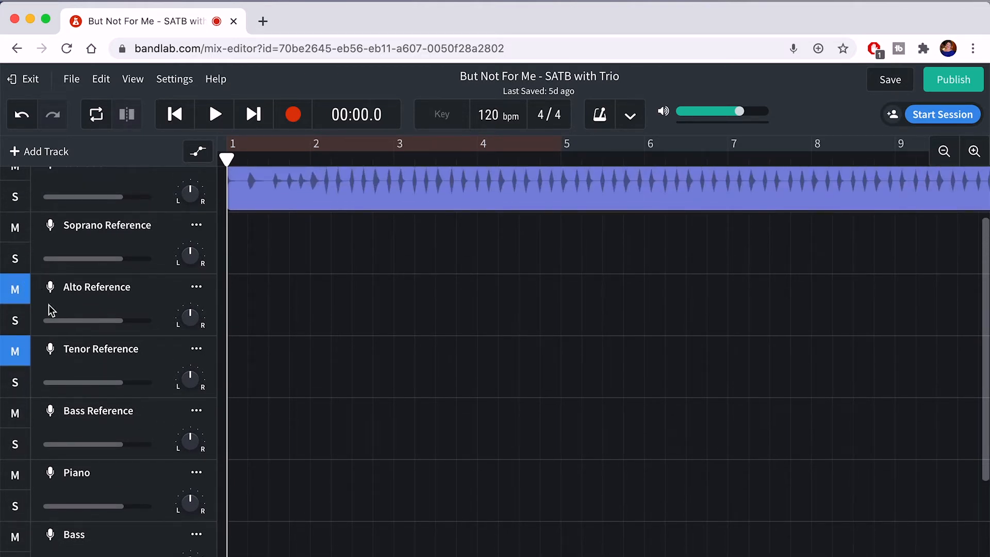
scroll(77, 397, "down", 1)
Step: Solo the Bass Reference and Soprano Reference tracks, and mute the Bass and Drums tracks
left_click(15, 424)
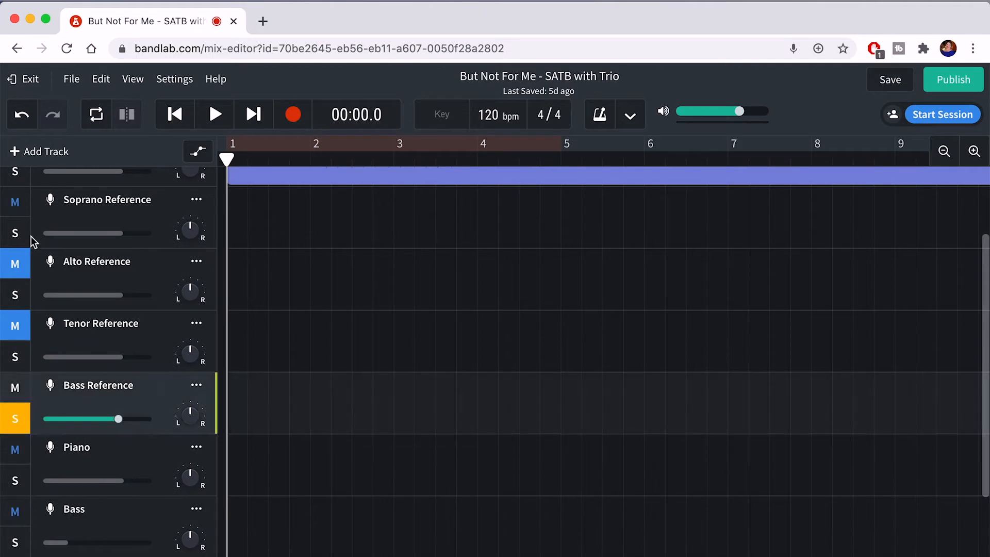
scroll(48, 264, "up", 1)
left_click(21, 254)
scroll(141, 316, "down", 2)
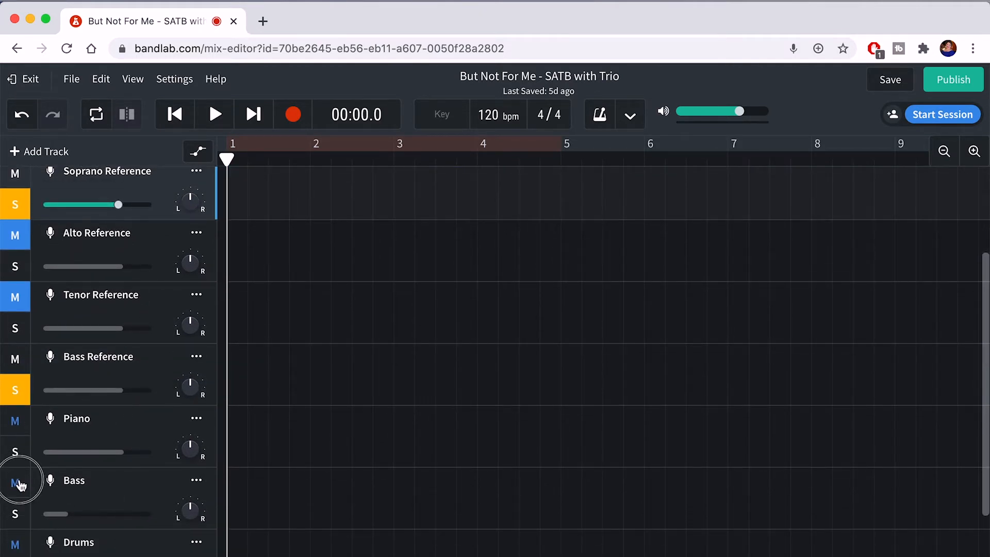
left_click(18, 484)
left_click(16, 544)
Step: Unmute the Tenor Reference and Bass tracks, and move the solo from Bass Reference to Alto Reference
left_click(20, 297)
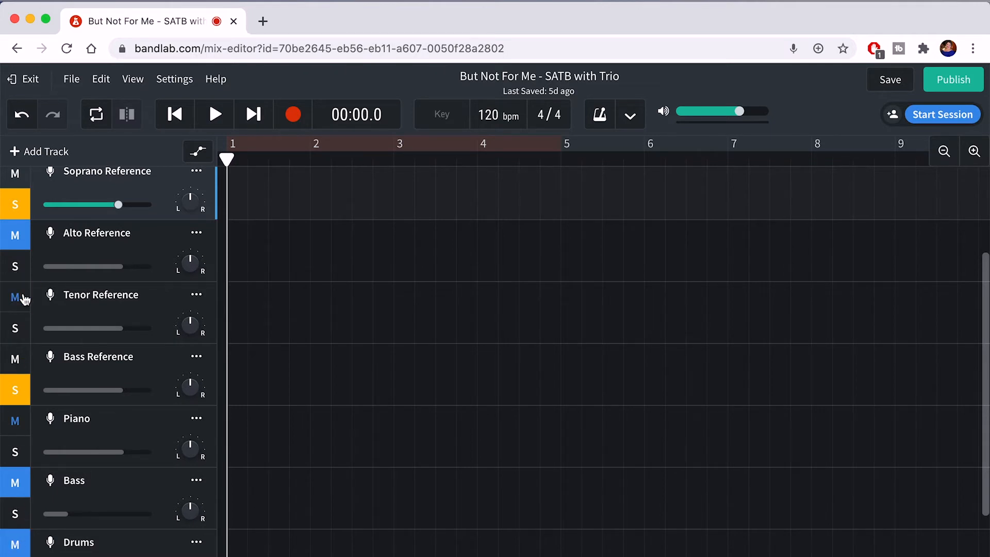
left_click(20, 267)
left_click(17, 391)
left_click(19, 475)
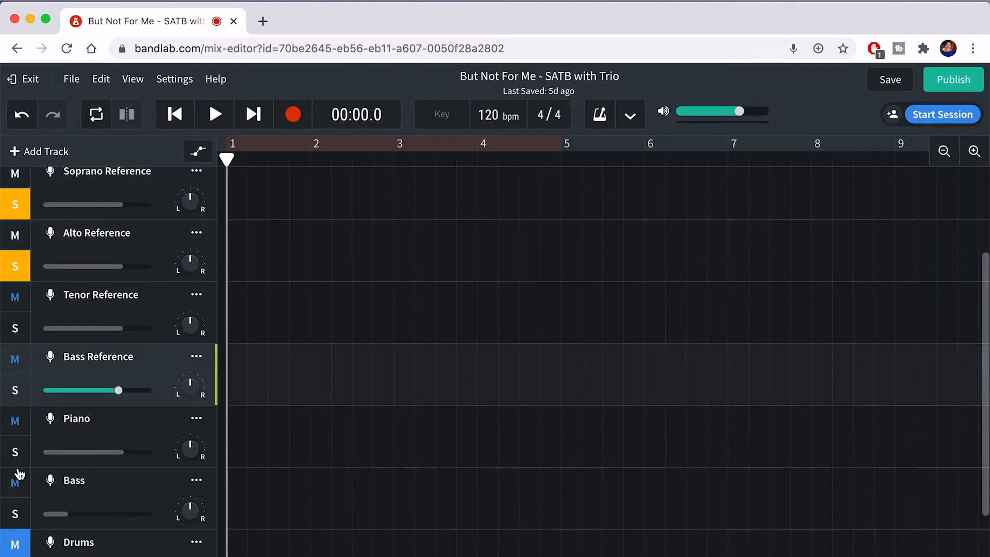
Step: Clear the solos on the Alto Reference and Soprano Reference tracks
scroll(66, 405, "up", 3)
left_click(16, 352)
left_click(14, 284)
scroll(50, 344, "up", 1)
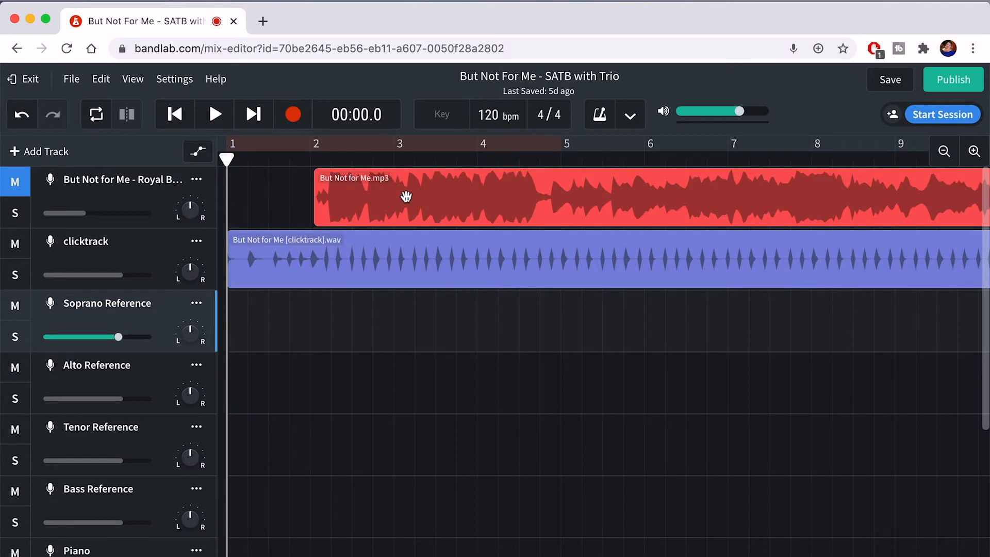
Step: Mute the Alto Reference track, and solo both the Soprano Reference and Alto Reference tracks
scroll(72, 461, "down", 3)
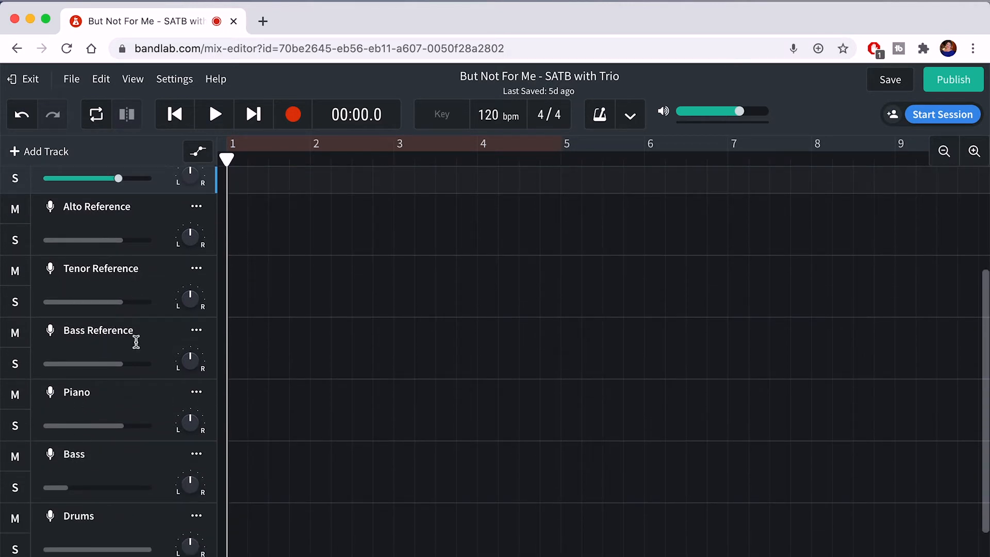
scroll(156, 367, "up", 3)
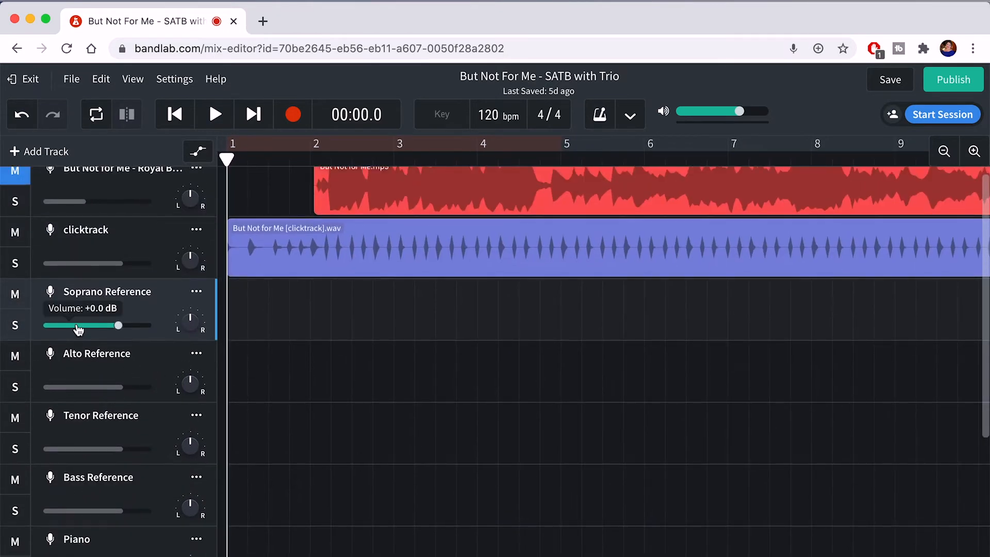
scroll(61, 310, "up", 1)
scroll(122, 433, "down", 5)
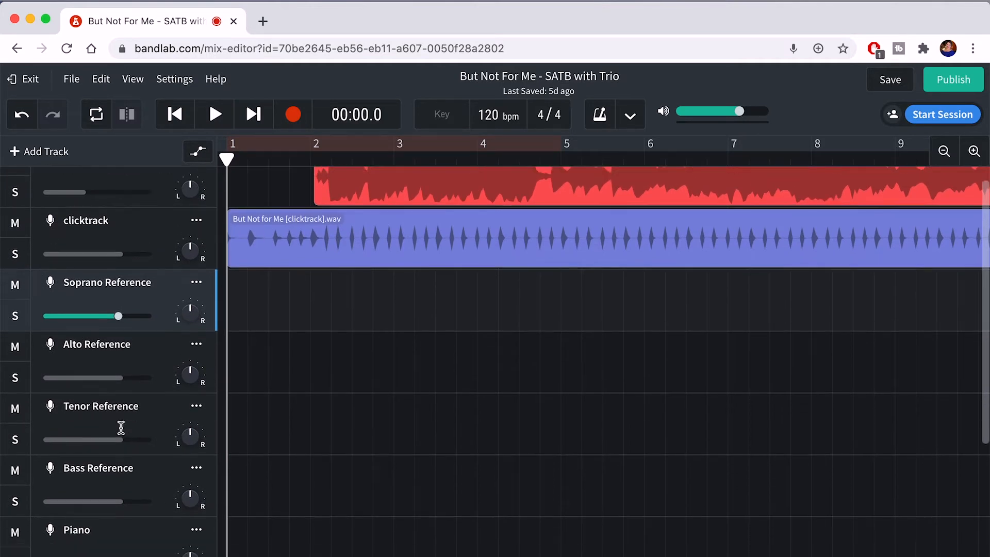
scroll(121, 428, "up", 3)
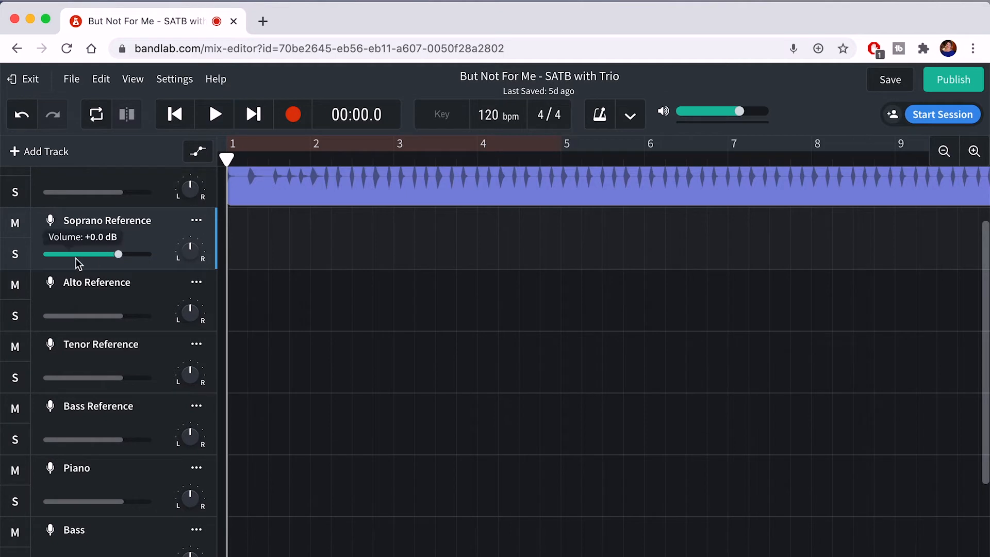
left_click(19, 285)
left_click(17, 255)
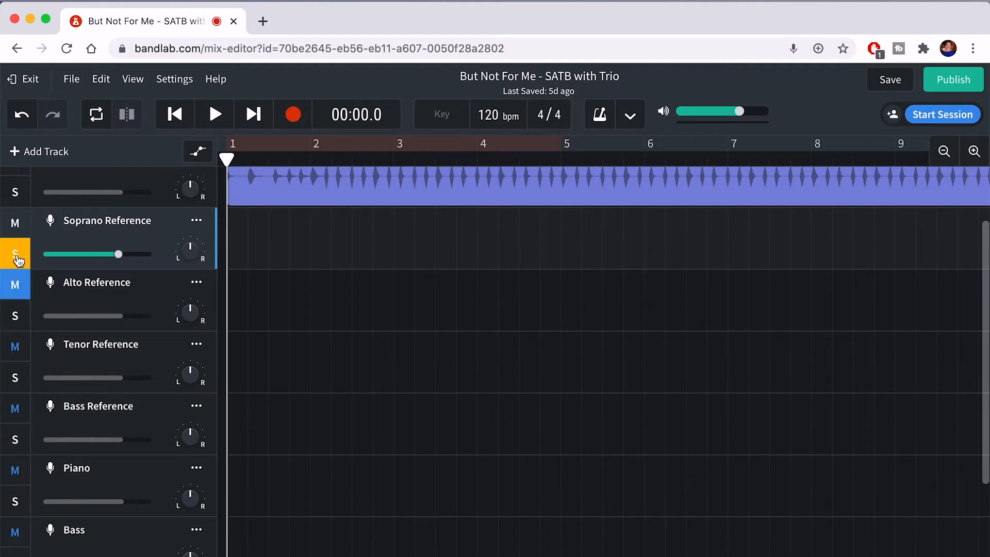
left_click(16, 316)
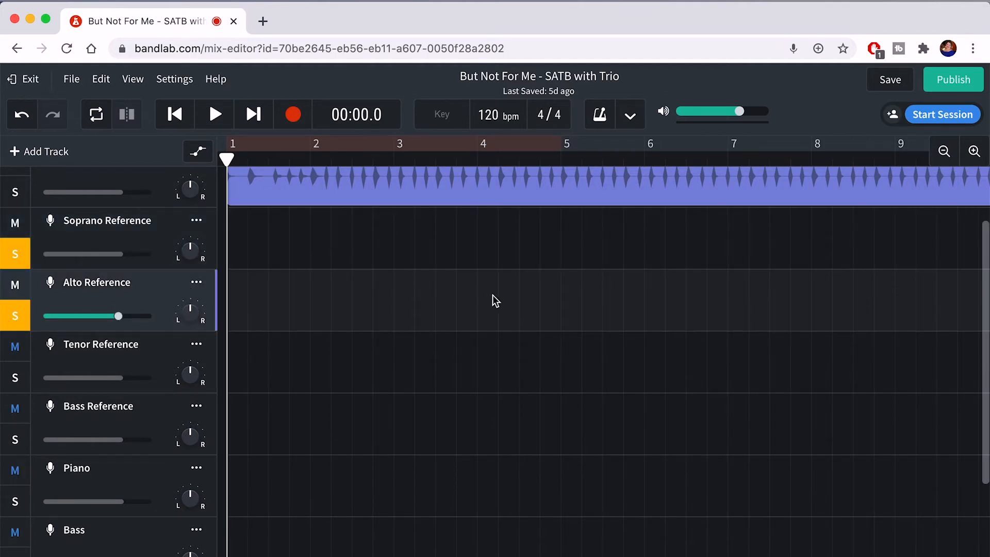
left_click(18, 231)
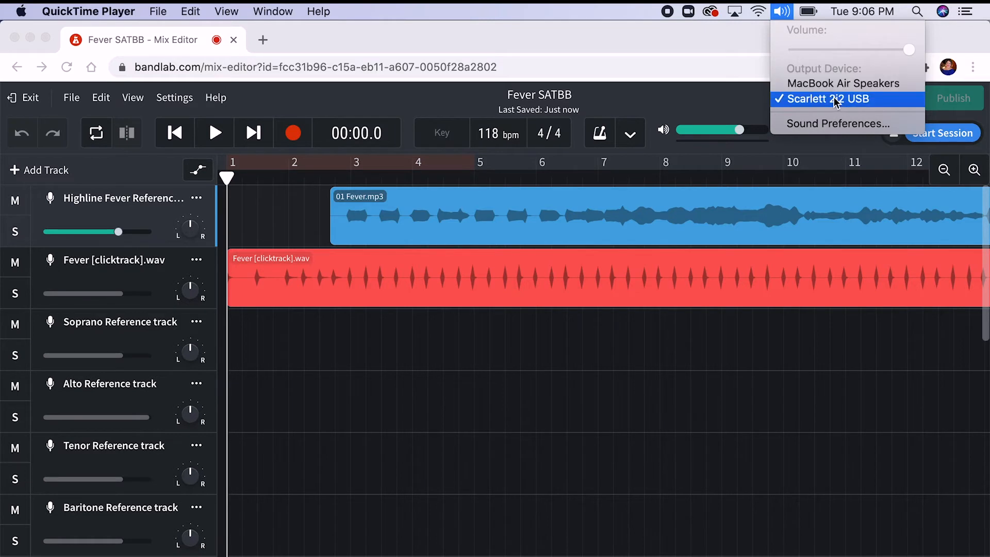
Step: Set the Mac's sound output to Scarlett 2i2 USB and switch to the Fever SATBB project in Chrome
left_click(836, 100)
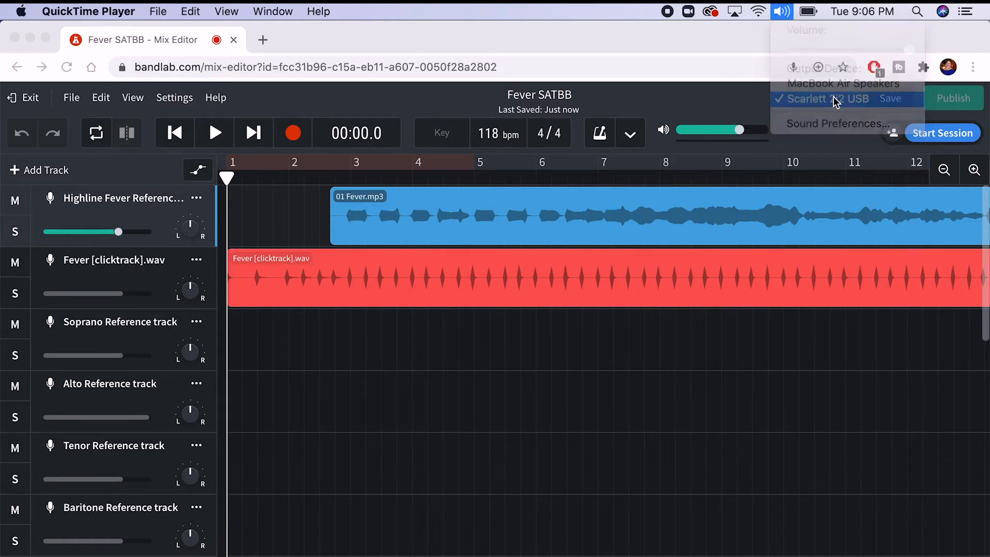
scroll(250, 526, "down", 3)
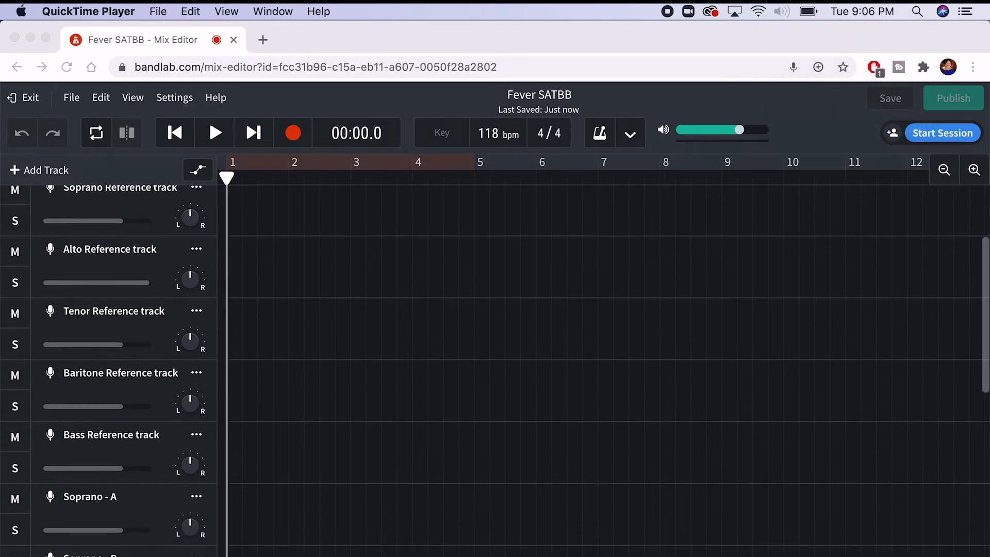
key("super+Tab")
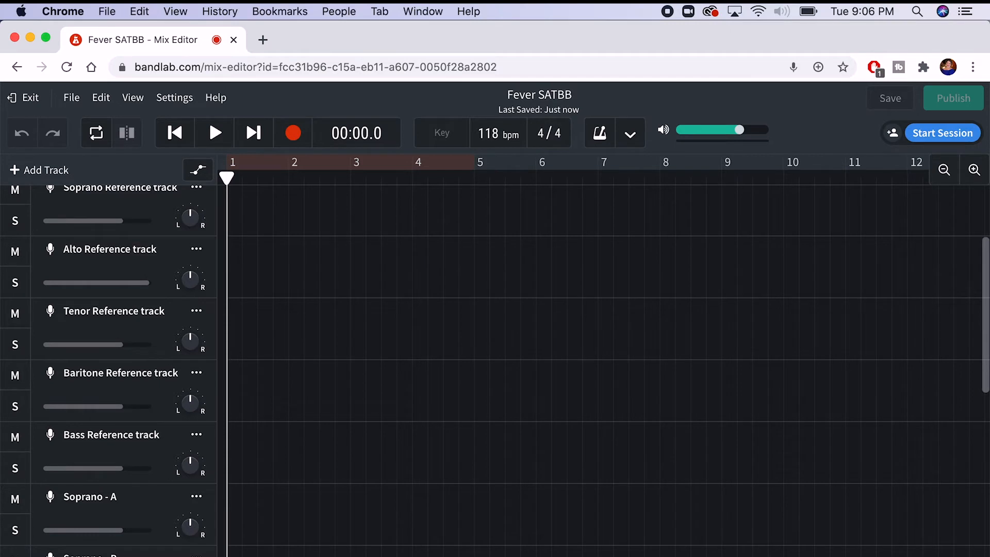
Step: Set the Highline Fever Reference Recording track's input to Scarlett 2i2 USB (1235:8210) and close its input settings
key("i")
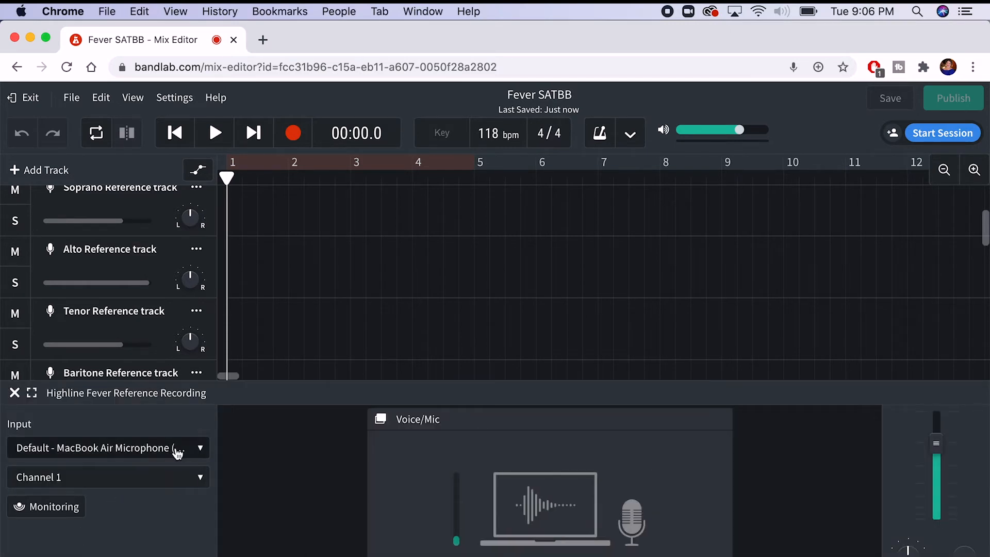
left_click(195, 454)
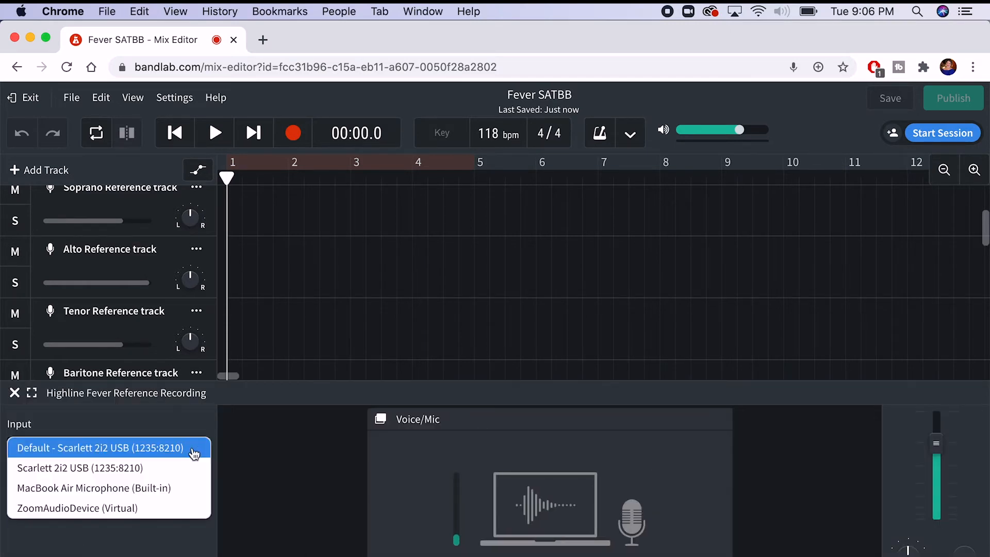
left_click(153, 473)
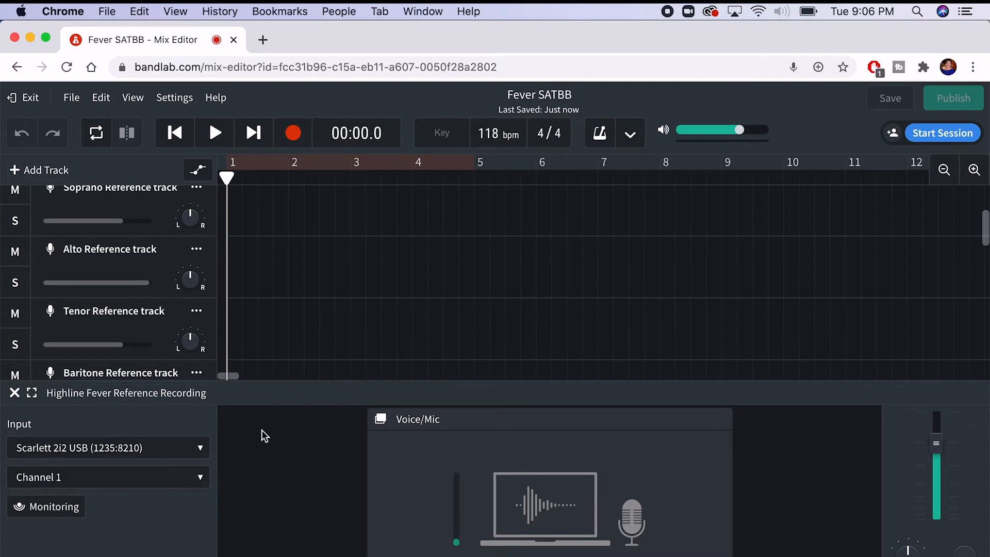
scroll(355, 361, "up", 3)
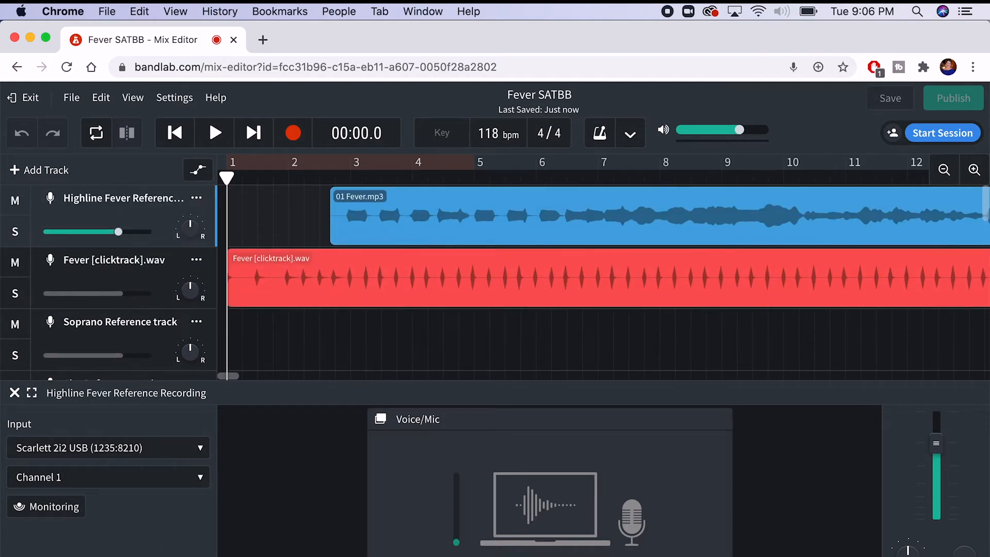
left_click(309, 556)
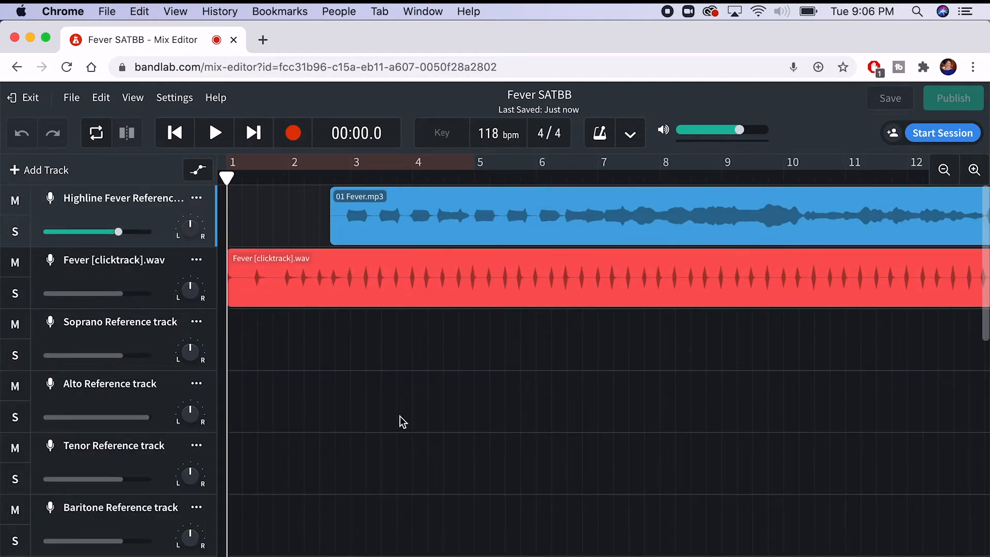
Step: Record a vocal take on the Alto - Cinderella track with cycling off, stop past 27 seconds, and play the take back
scroll(401, 415, "down", 6)
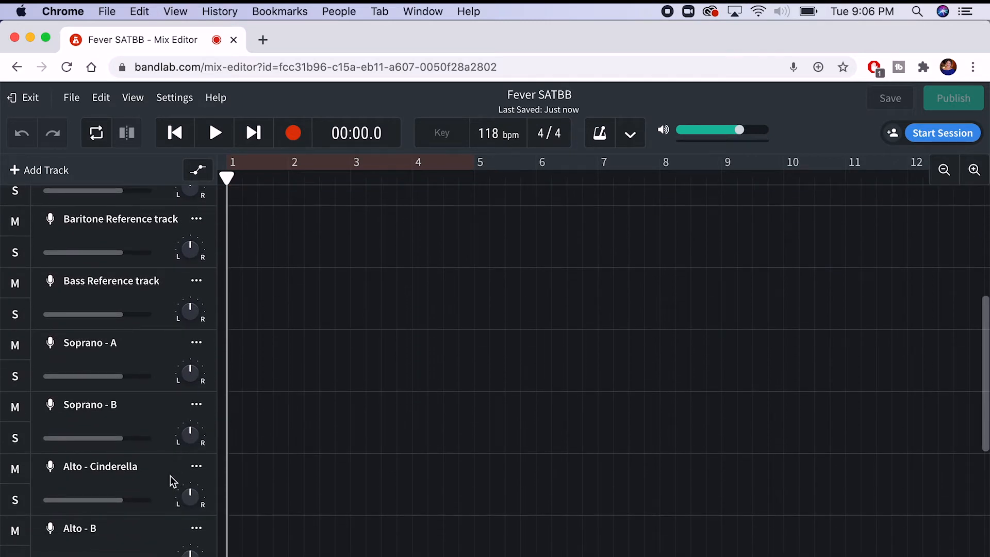
left_click(173, 480)
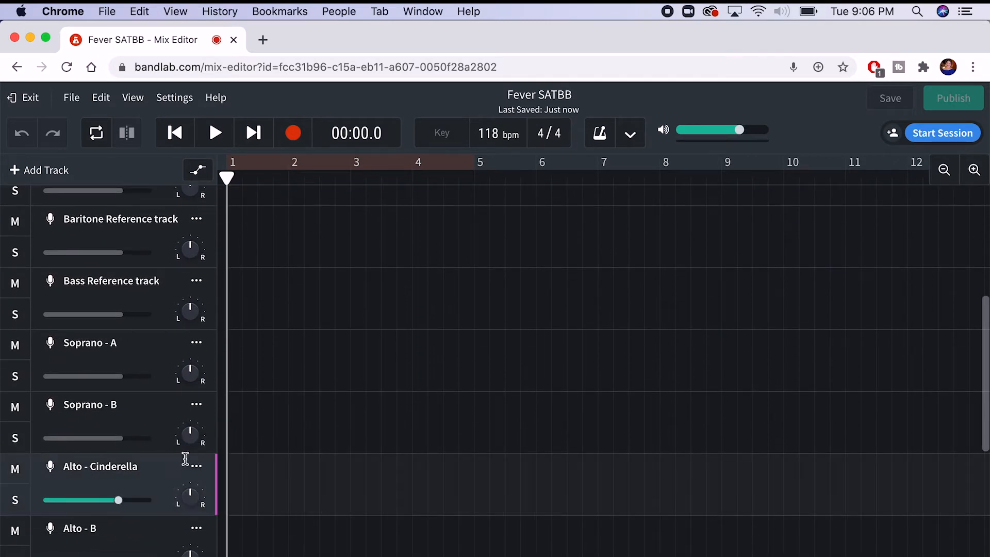
left_click(565, 165)
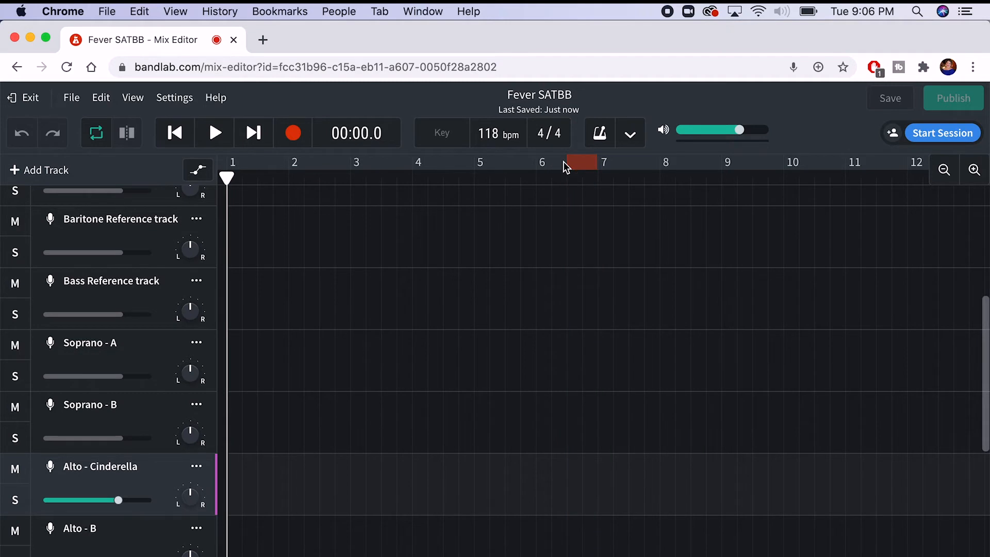
left_click(572, 164)
left_click(216, 130)
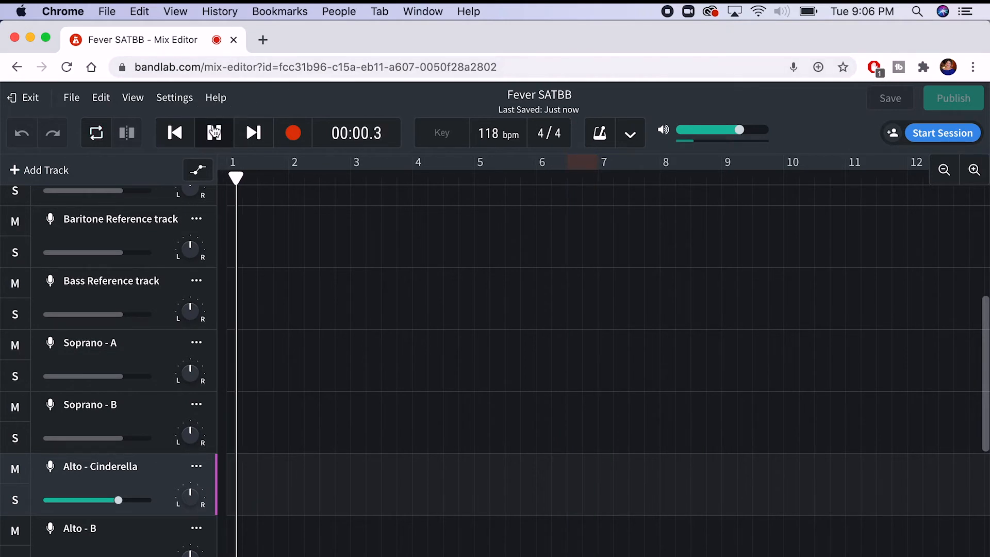
left_click(282, 134)
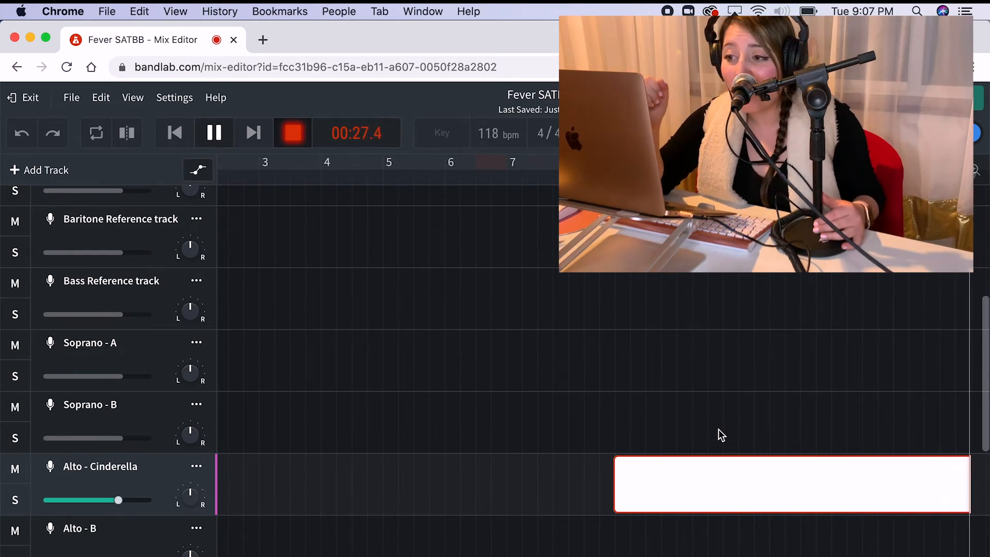
key("space")
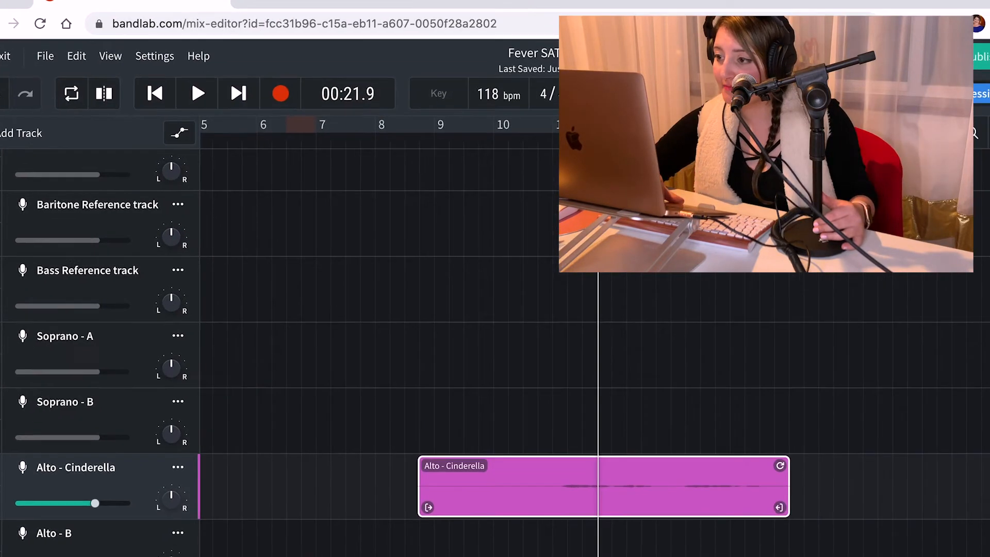
key("space")
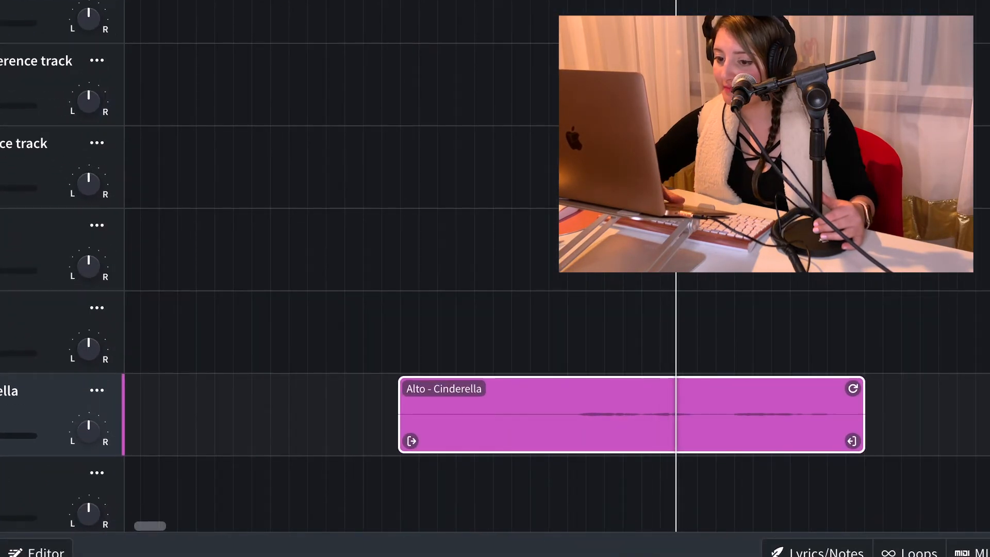